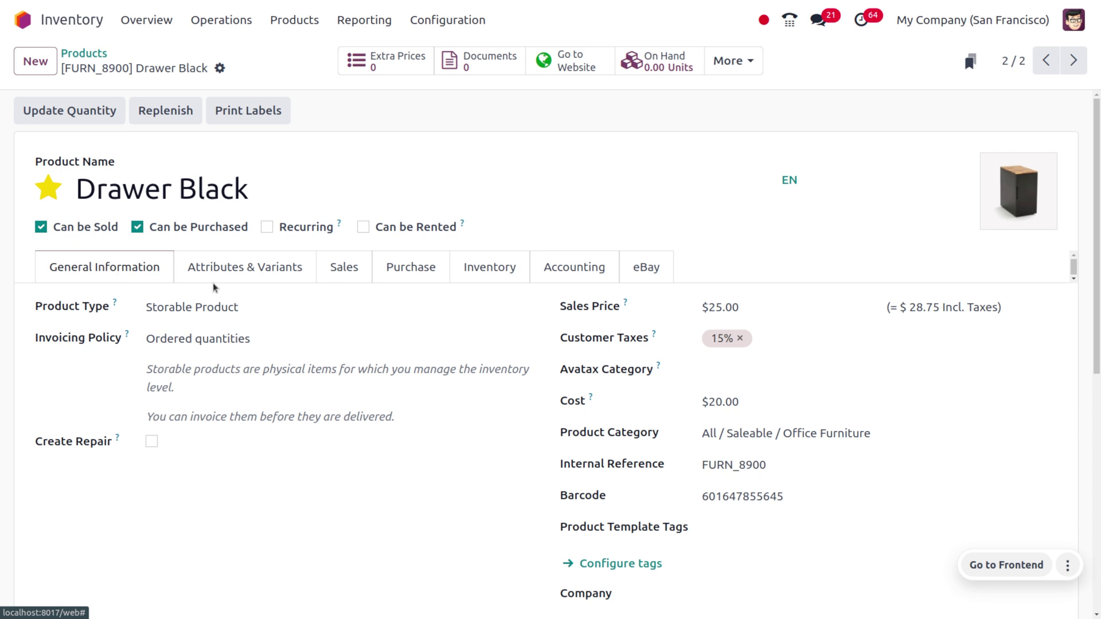
Check the Drawer Black product's vendor list and open its reordering rules
{"action": "left_click", "coordinate": [414, 276]}
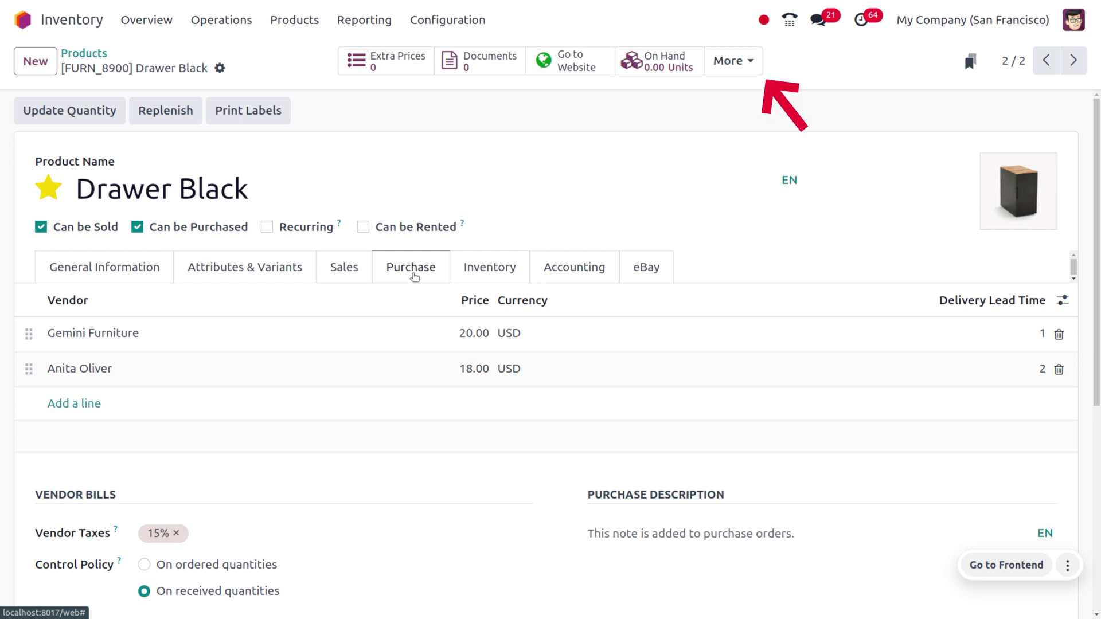
{"action": "left_click", "coordinate": [752, 59]}
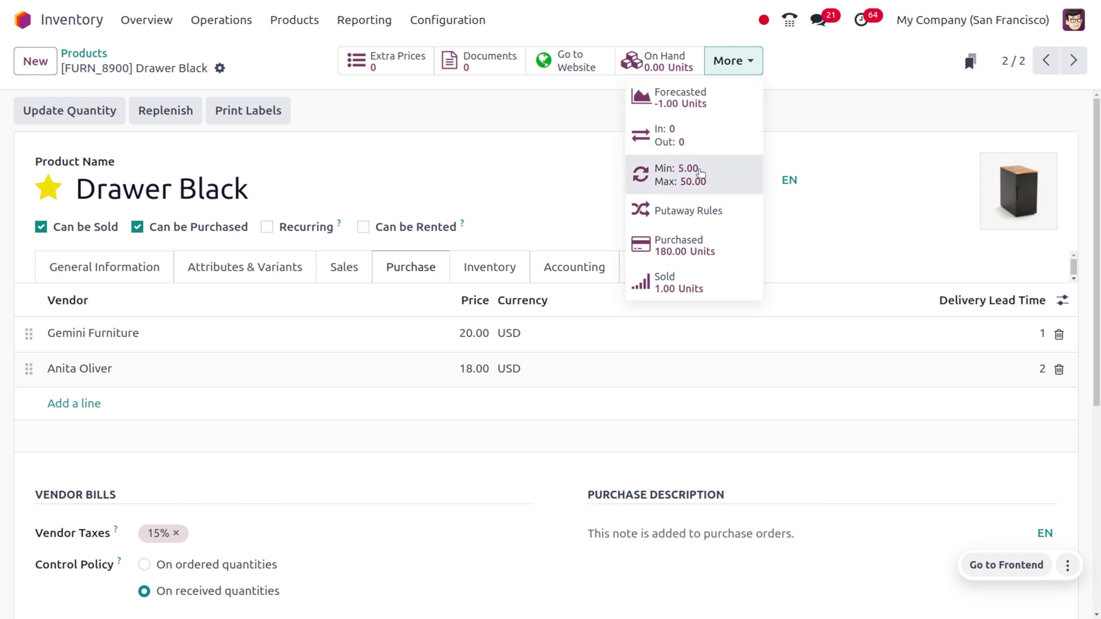
{"action": "left_click", "coordinate": [700, 172]}
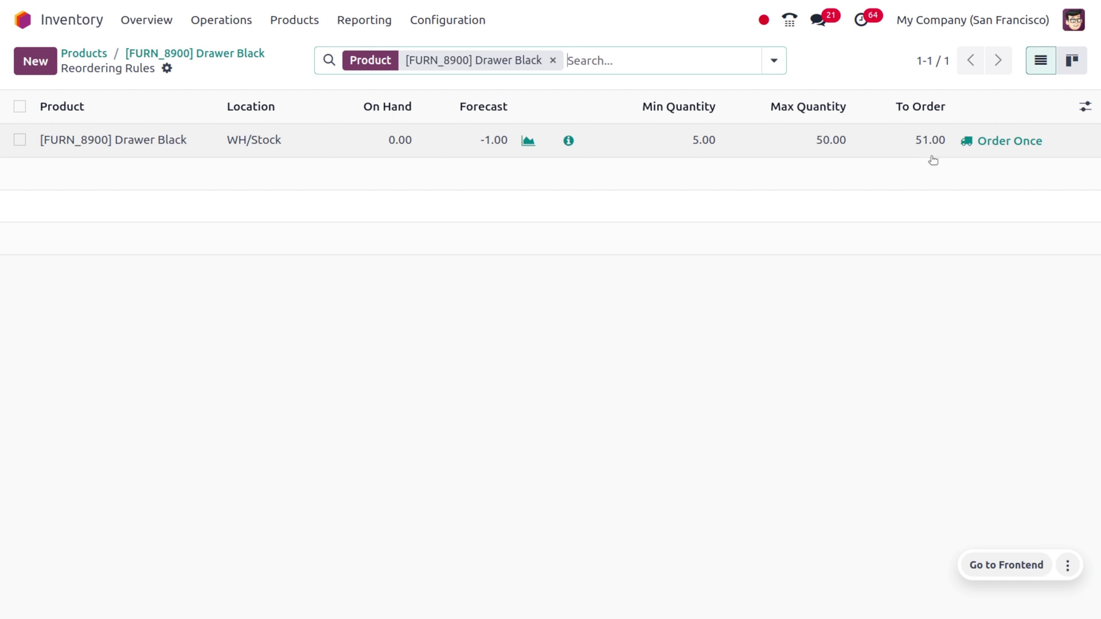
Show the Trigger column in the reordering rules and set Drawer Black's trigger to Manual
{"action": "left_click", "coordinate": [1087, 108]}
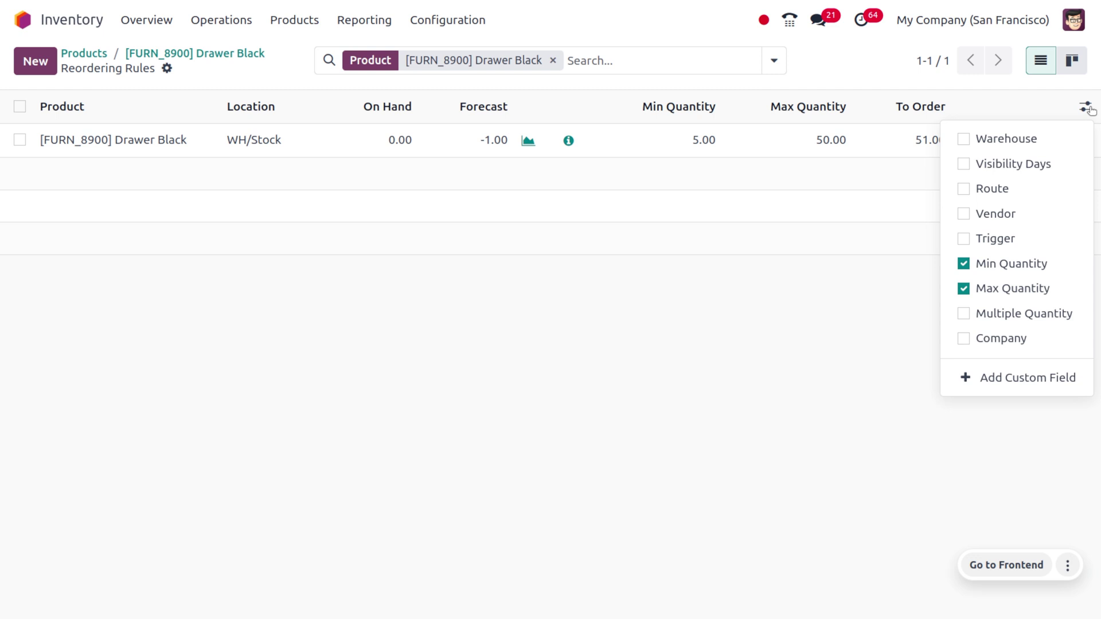
{"action": "left_click", "coordinate": [963, 241]}
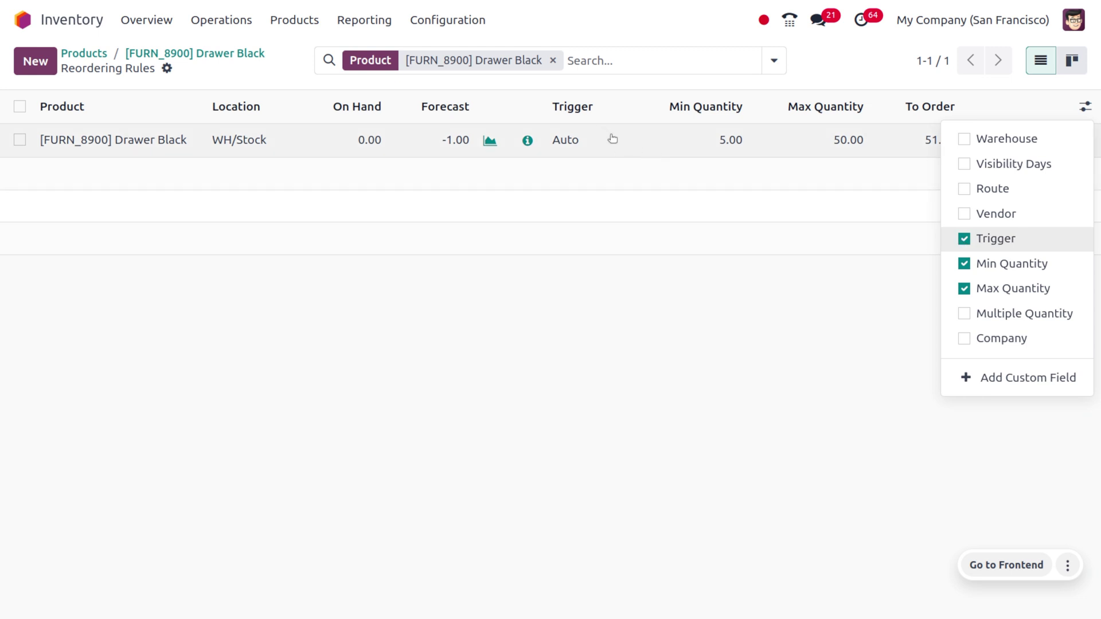
{"action": "left_click", "coordinate": [613, 138]}
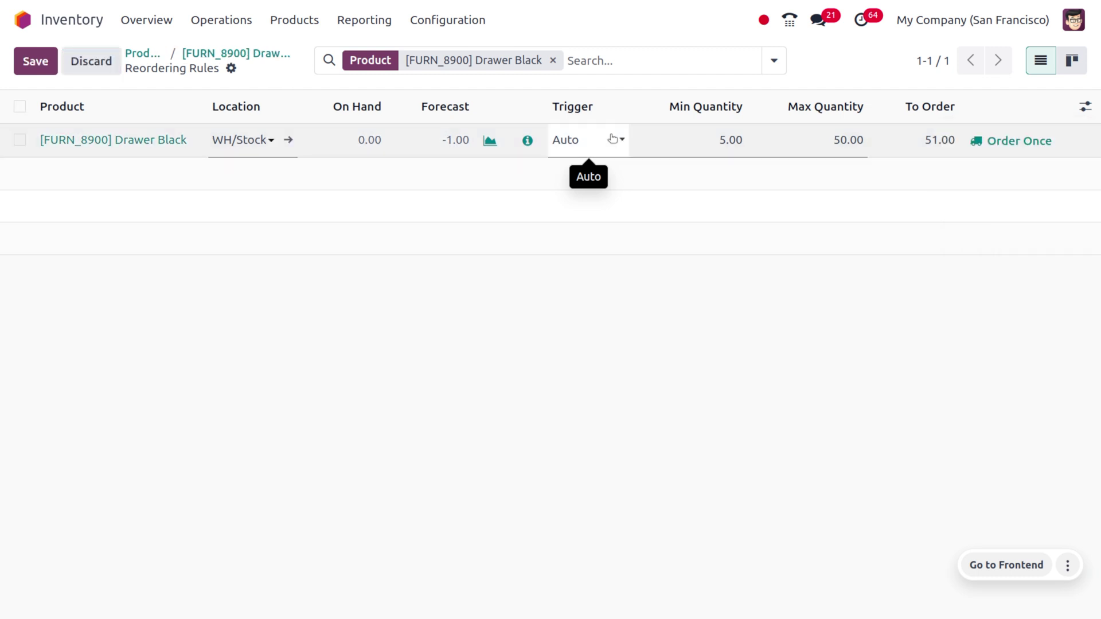
{"action": "left_click", "coordinate": [612, 138]}
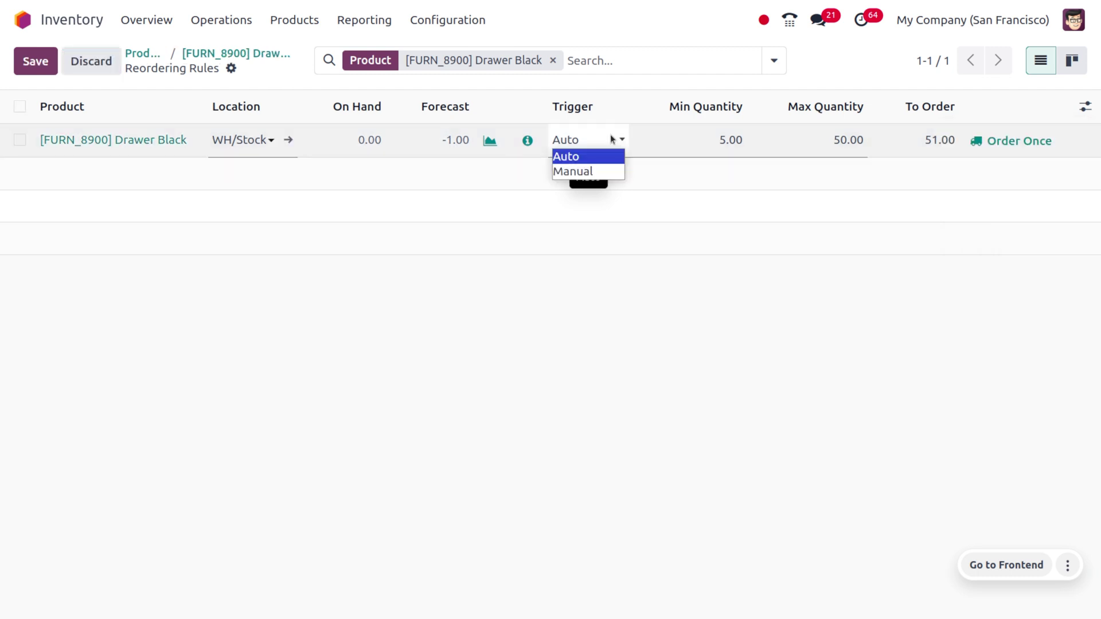
{"action": "left_click", "coordinate": [572, 172]}
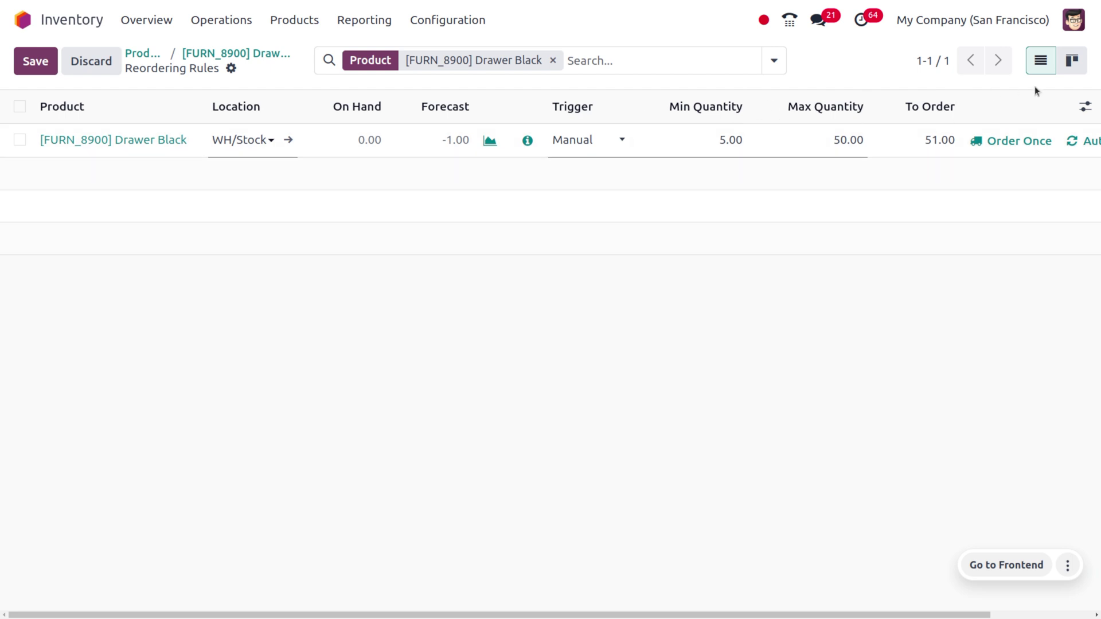
Show the Multiple Quantity column in the reordering rules list and save the rule
{"action": "left_click", "coordinate": [1087, 106]}
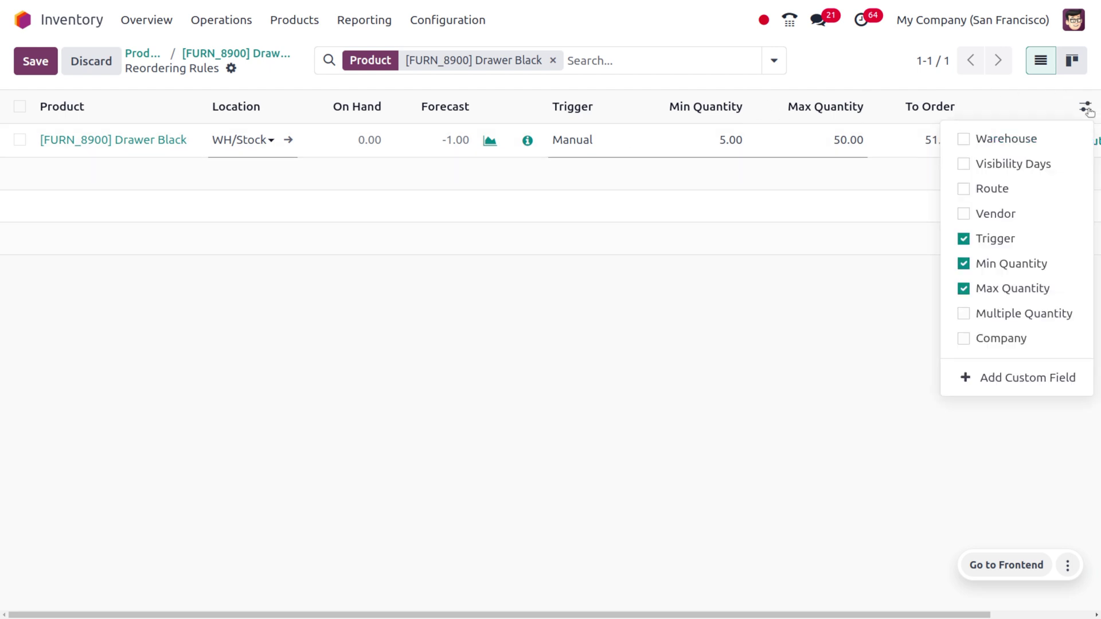
{"action": "left_click", "coordinate": [1024, 313]}
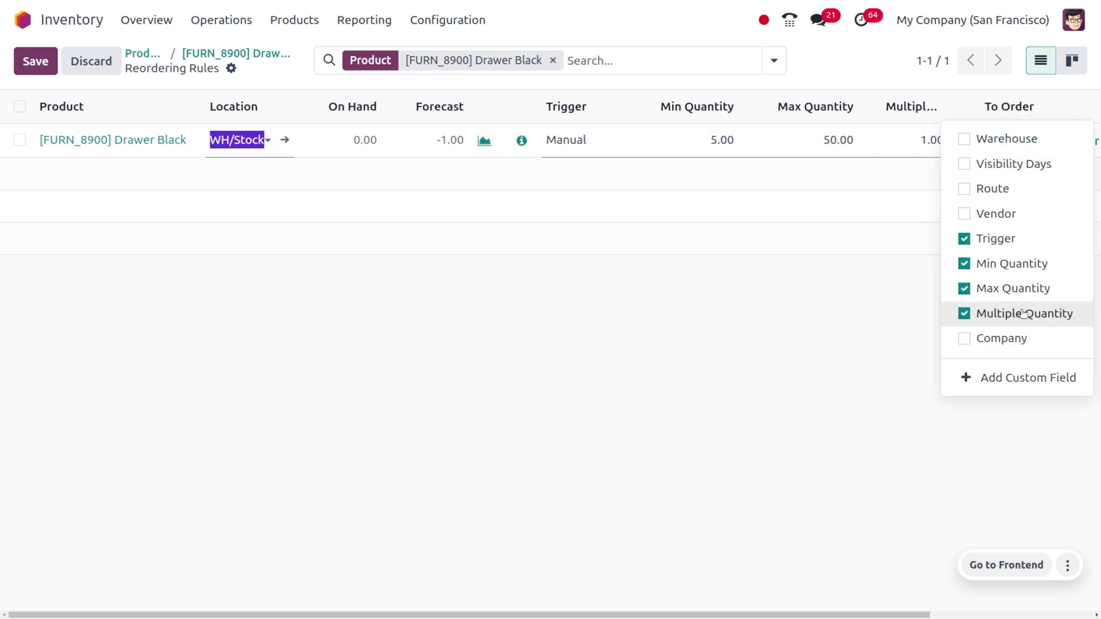
{"action": "left_click", "coordinate": [757, 329]}
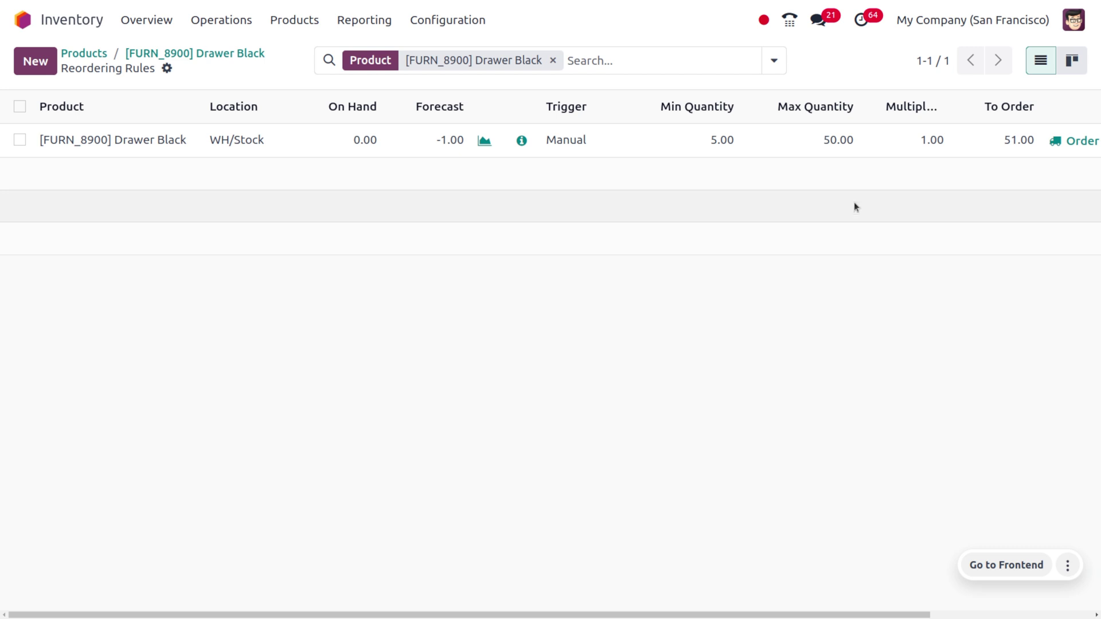
Set the multiple quantity of the Drawer Black reordering rule to 3
{"action": "left_click", "coordinate": [929, 139]}
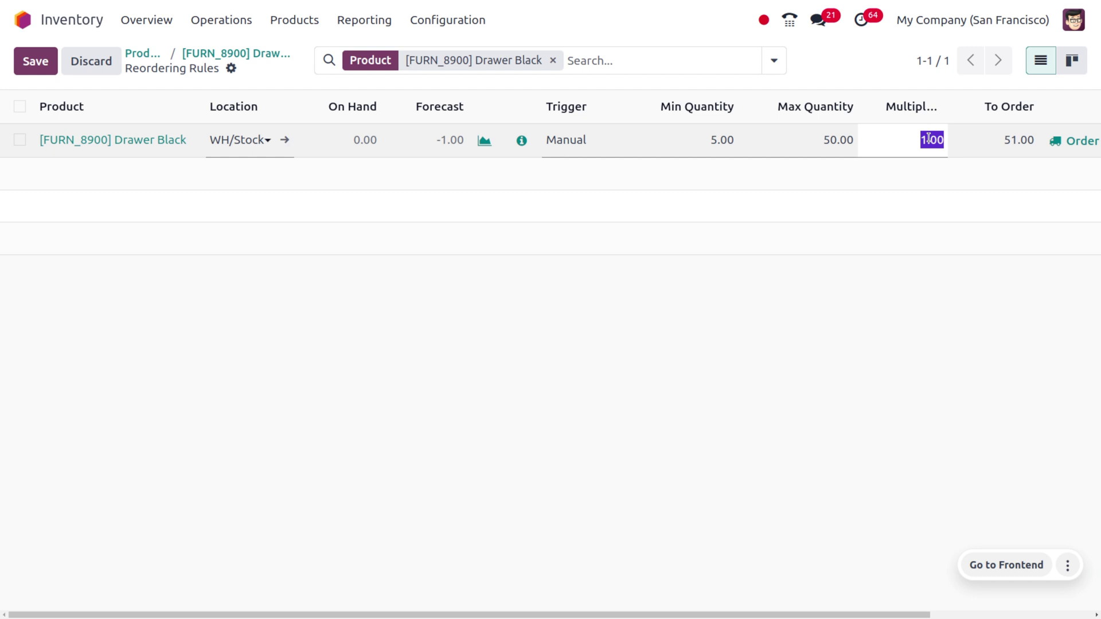
{"action": "type", "text": "3"}
{"action": "left_click", "coordinate": [816, 278]}
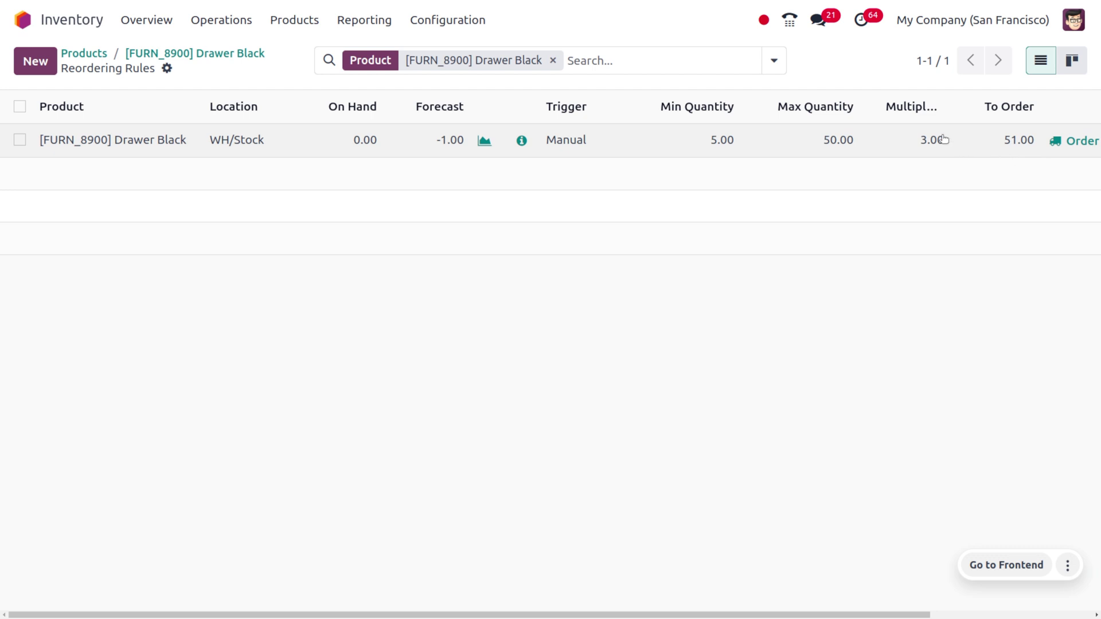
Set the Drawer Black rule's multiple quantity to 6 and order its replenishment once
{"action": "left_click", "coordinate": [926, 141]}
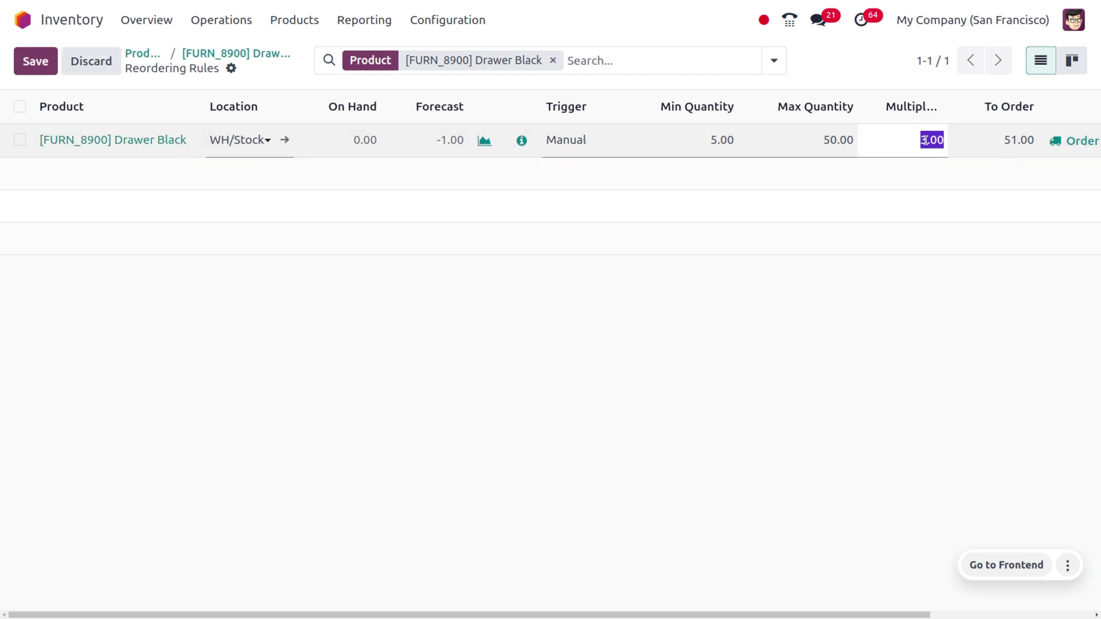
{"action": "type", "text": "6"}
{"action": "left_click", "coordinate": [899, 289]}
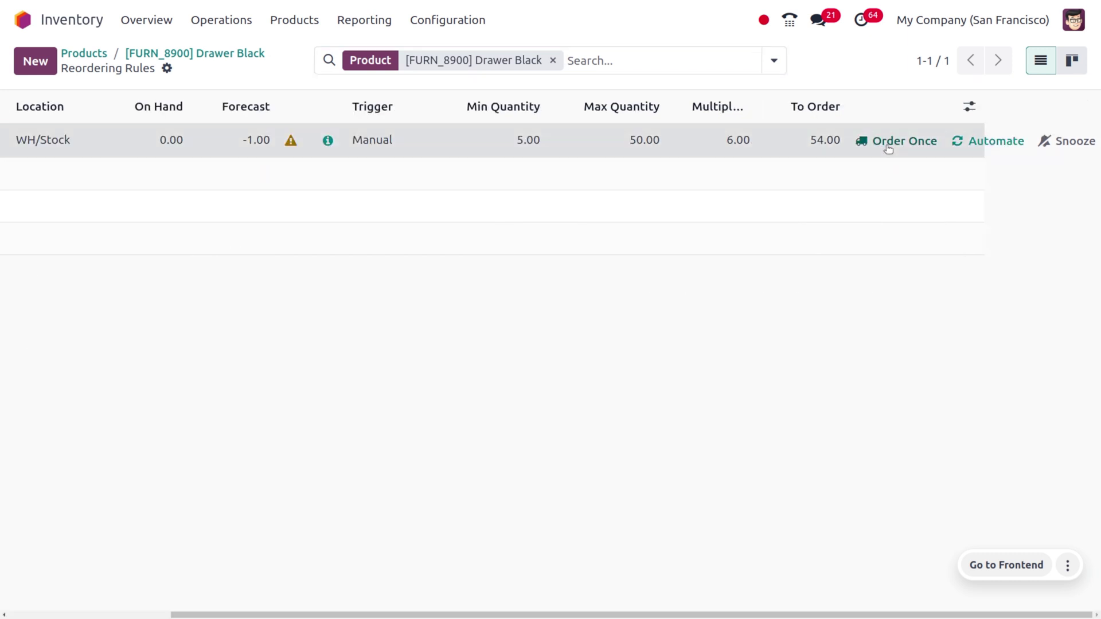
{"action": "left_click", "coordinate": [889, 148]}
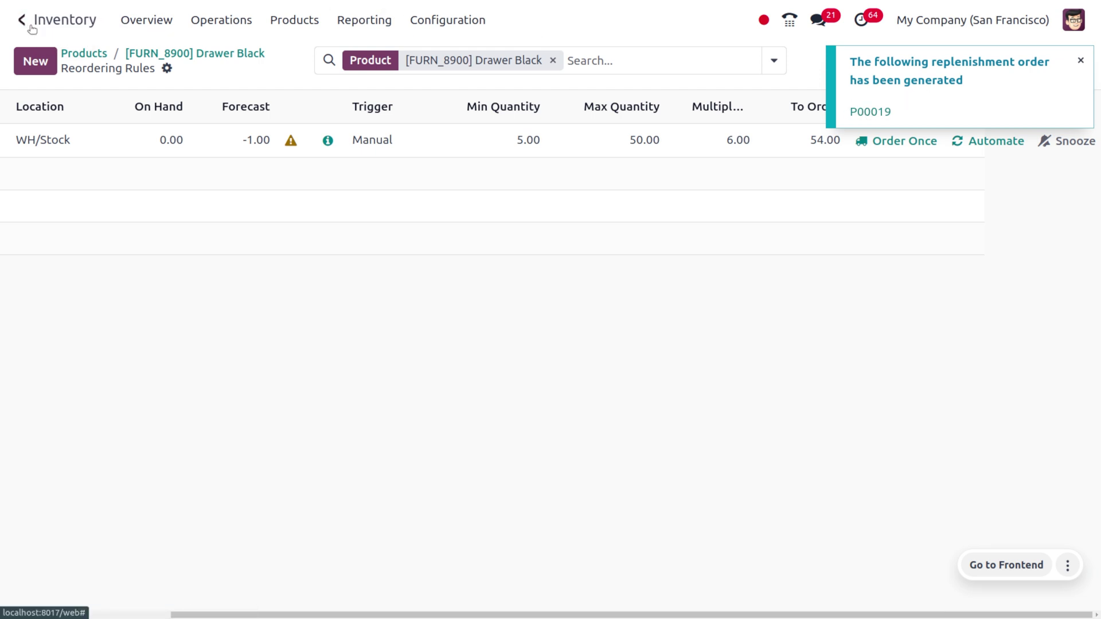
Switch to the Purchase app and open the Gemini Furniture request for quotation generated for the Drawer Black replenishment
{"action": "left_click", "coordinate": [23, 21]}
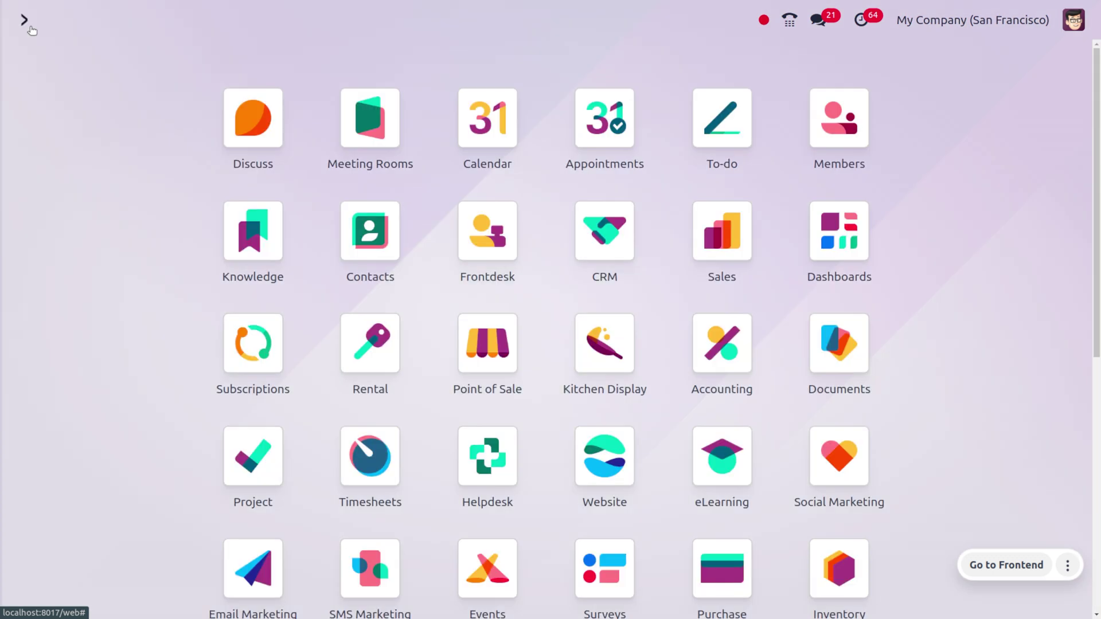
{"action": "type", "text": "p"}
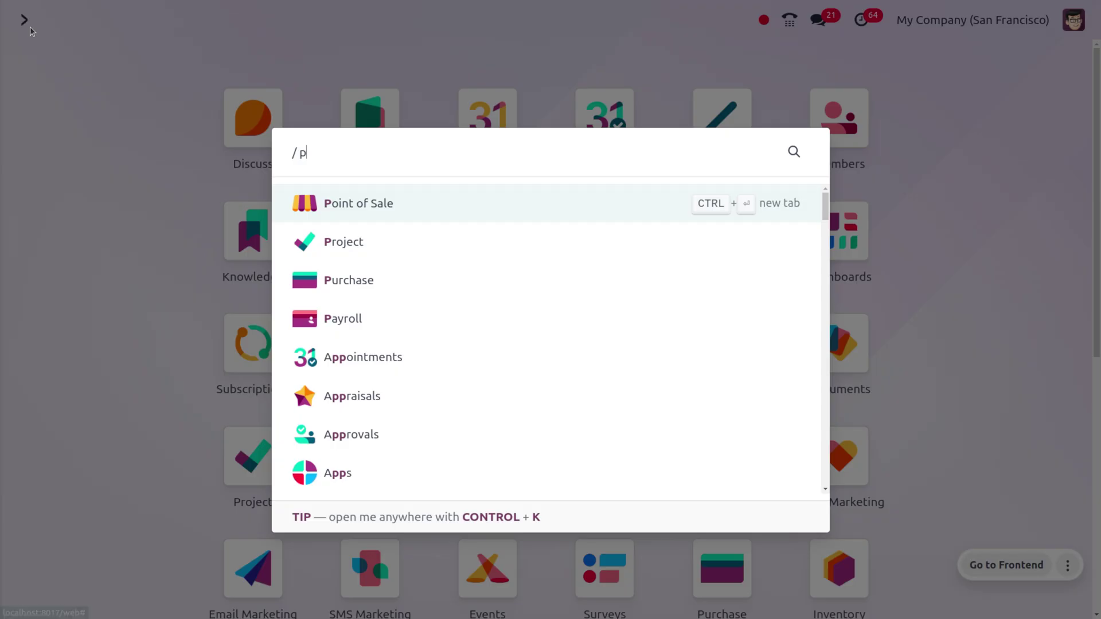
{"action": "key", "text": "Down"}
{"action": "key", "text": "Down"}
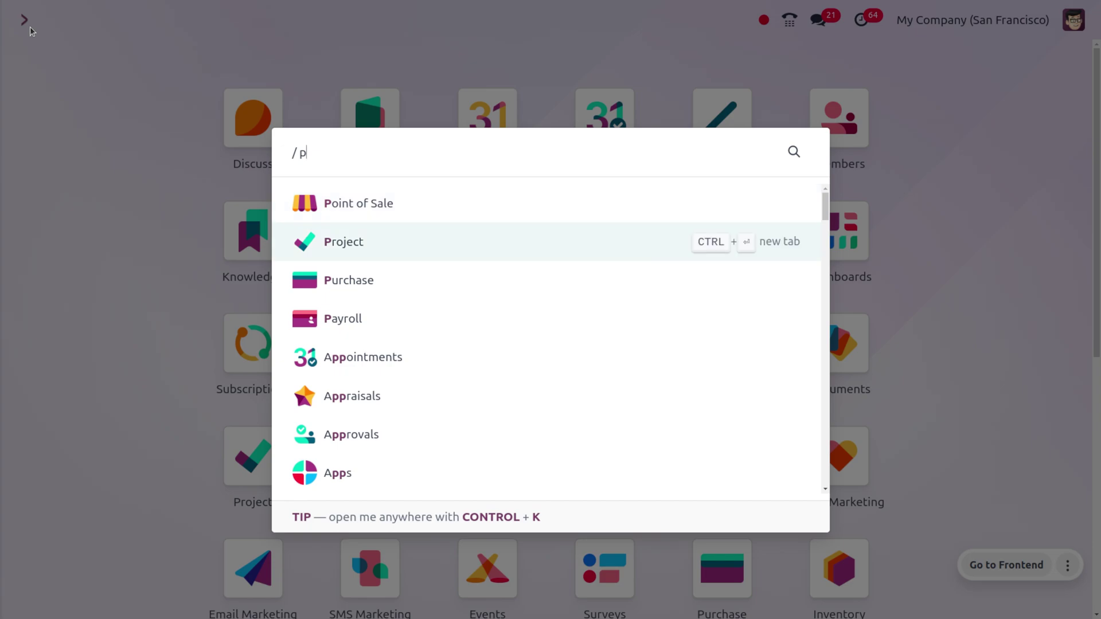
{"action": "key", "text": "Return"}
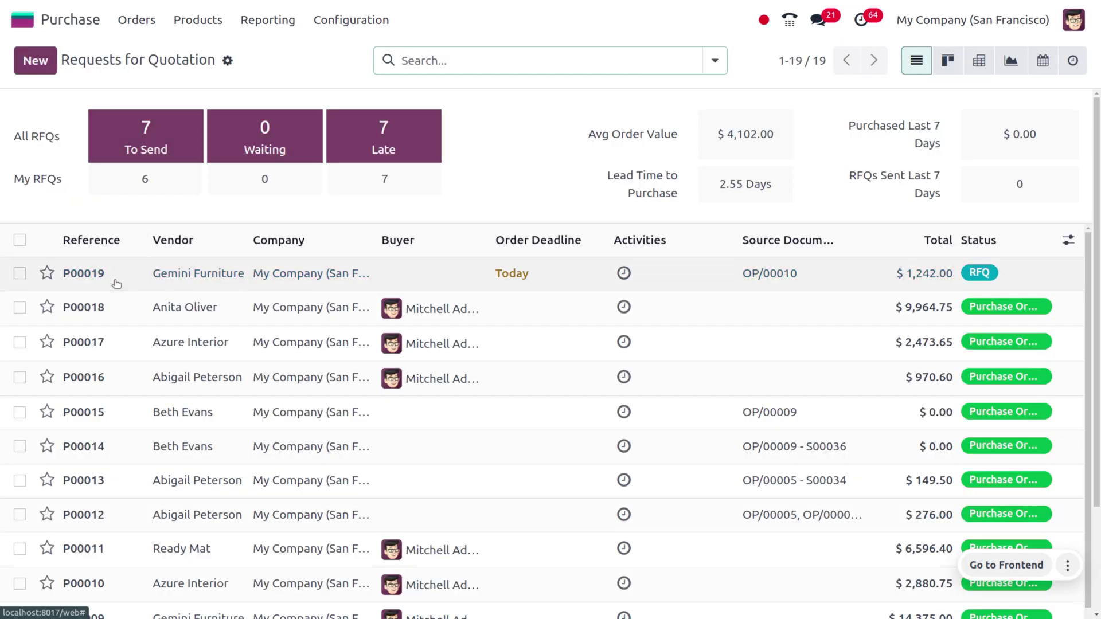
{"action": "left_click", "coordinate": [174, 288]}
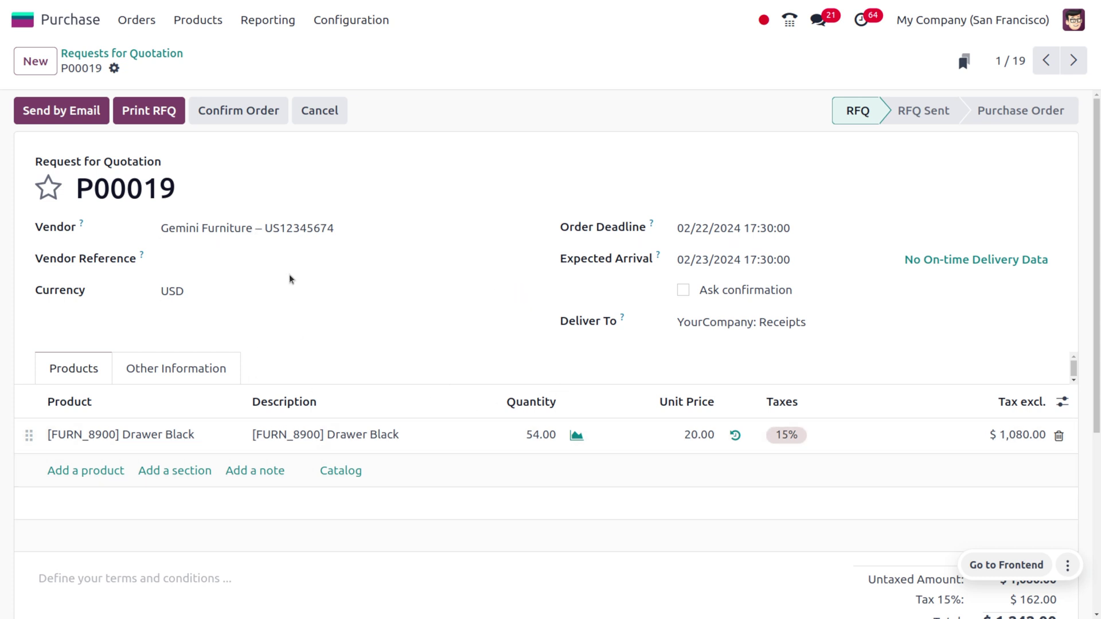
Confirm the Gemini Furniture order and validate the receipt of its Drawer Black units
{"action": "left_click", "coordinate": [248, 109]}
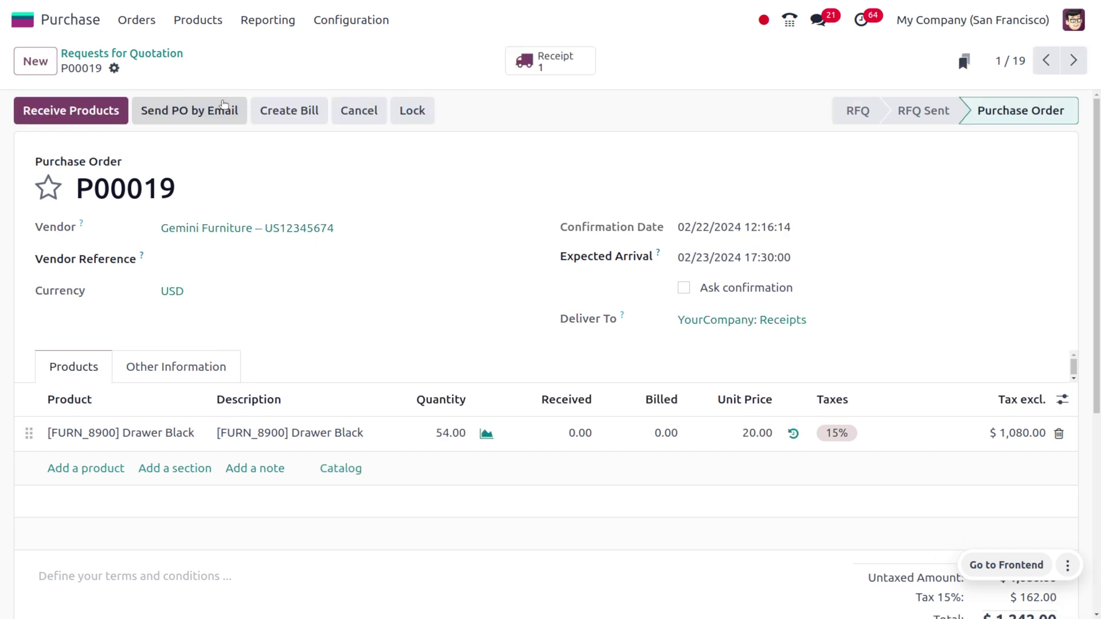
{"action": "left_click", "coordinate": [105, 111]}
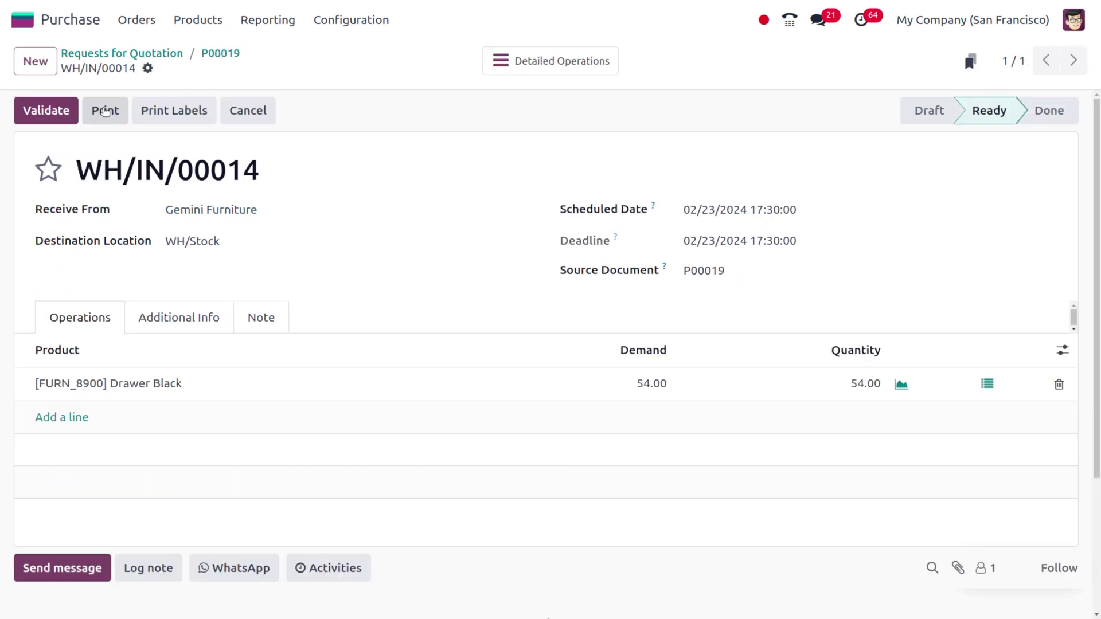
{"action": "left_click", "coordinate": [46, 111]}
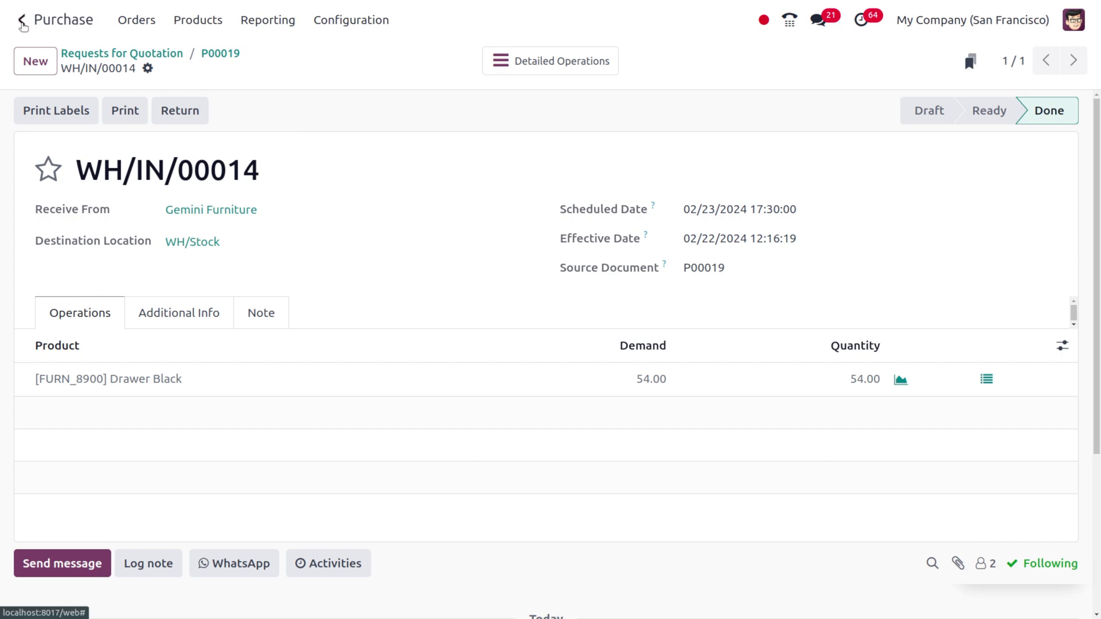
Switch to the Inventory app, open the Replenishment list and remove its To Reorder filter
{"action": "left_click", "coordinate": [23, 23]}
{"action": "type", "text": "in"}
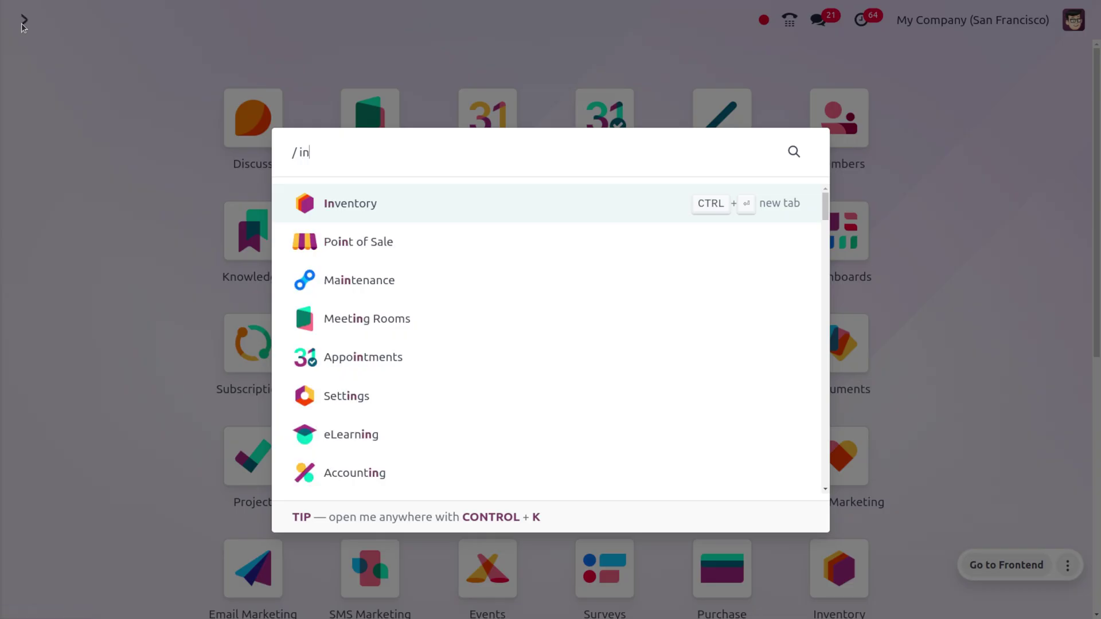
{"action": "key", "text": "Return"}
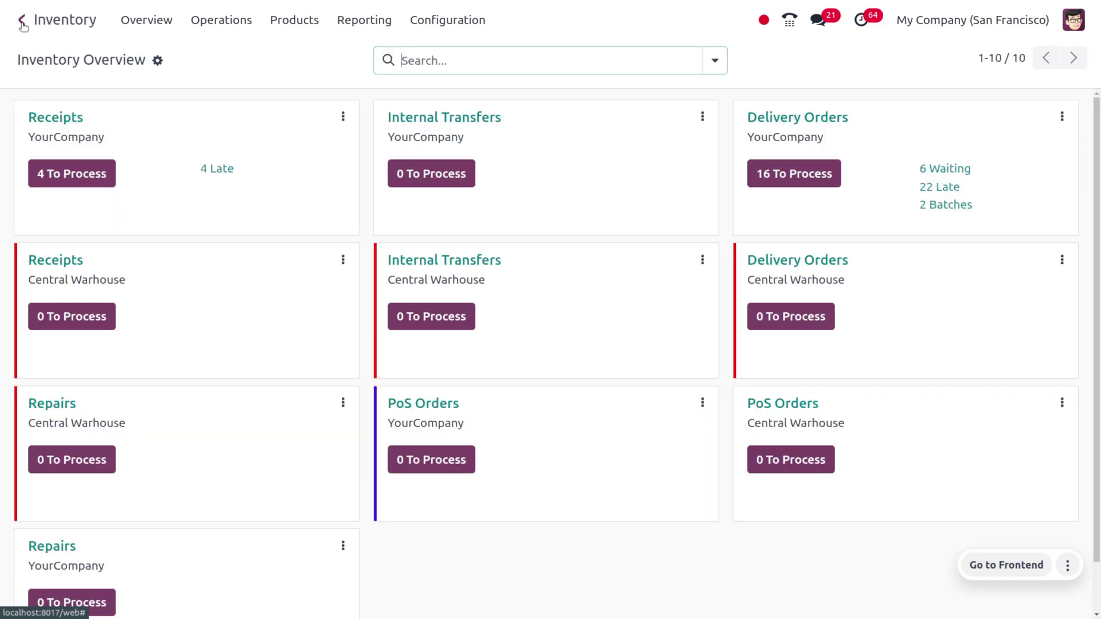
{"action": "left_click", "coordinate": [241, 26]}
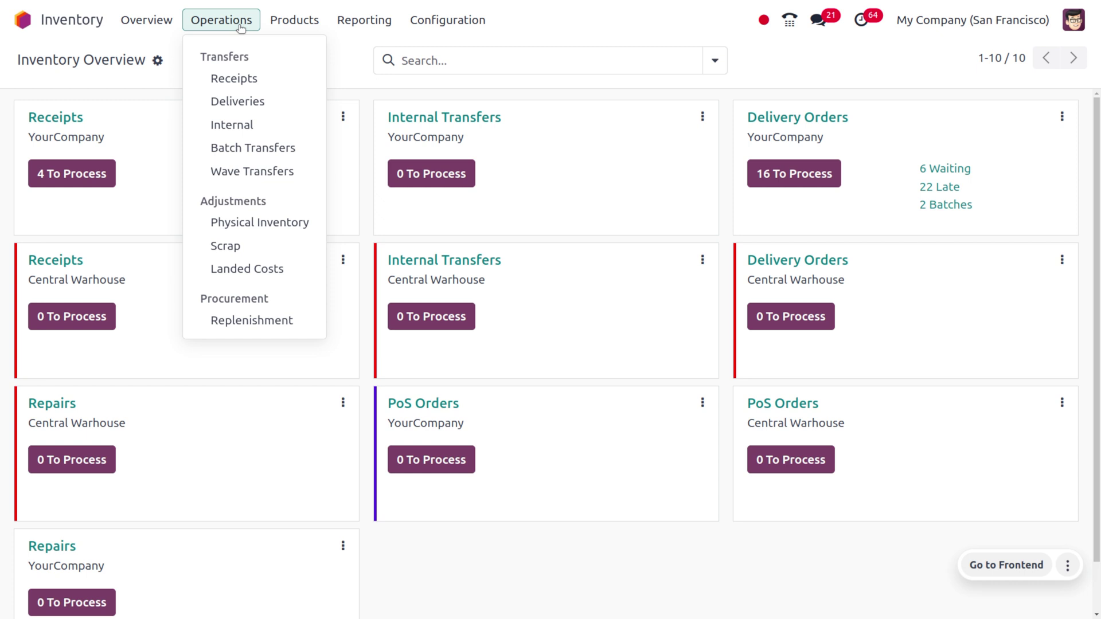
{"action": "left_click", "coordinate": [281, 326]}
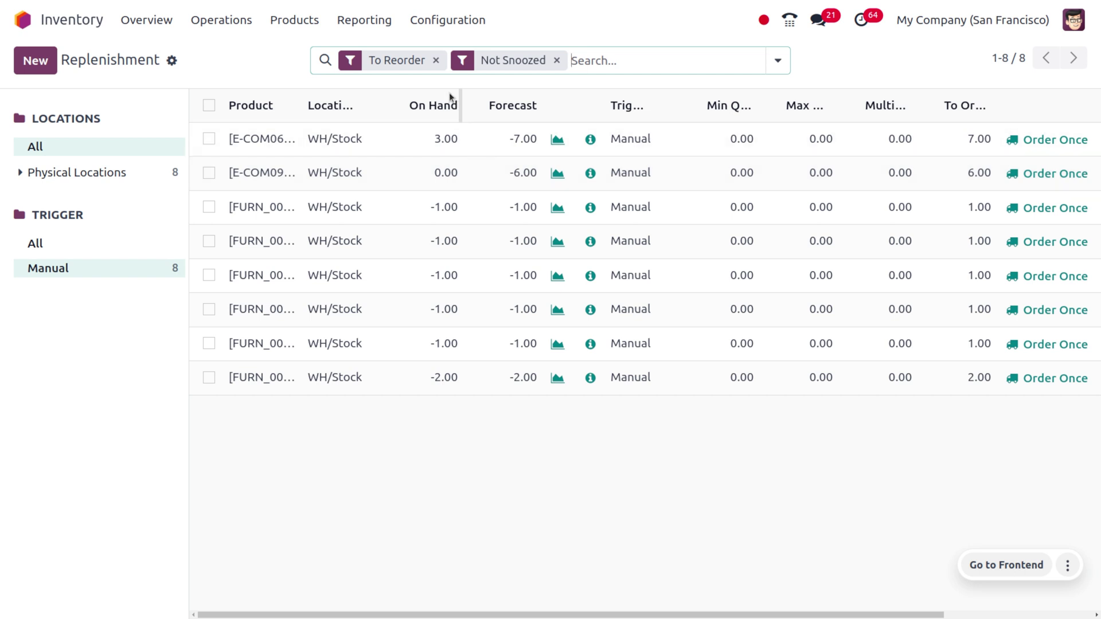
{"action": "left_click", "coordinate": [436, 60]}
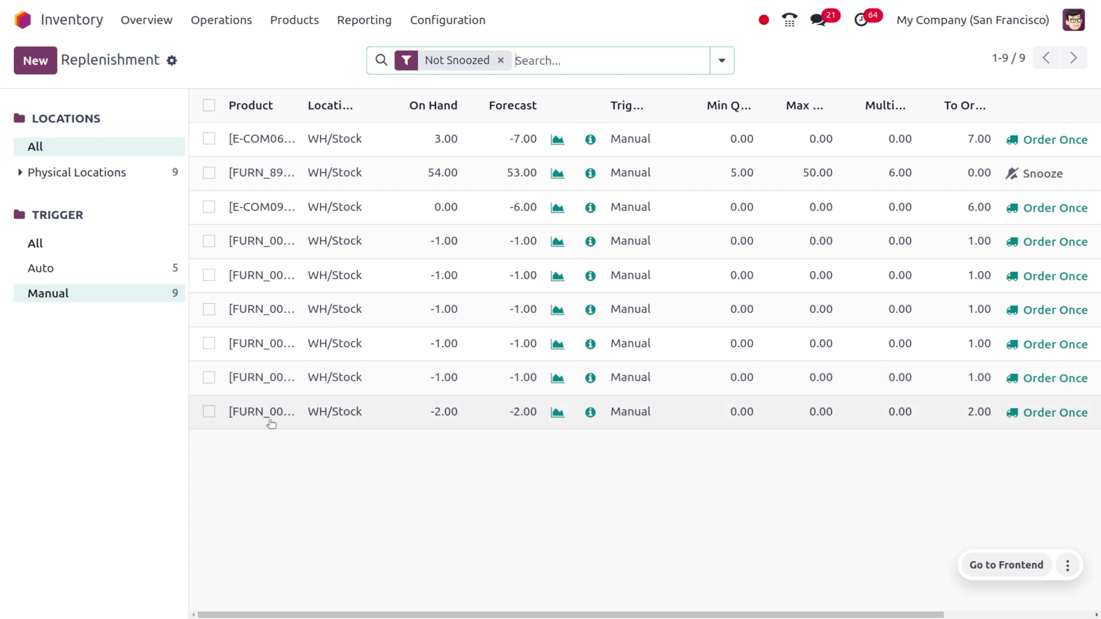
Open the Monitor Stand product from its replenishment rule and add two individual contacts as vendors for purchasing
{"action": "left_click", "coordinate": [244, 419]}
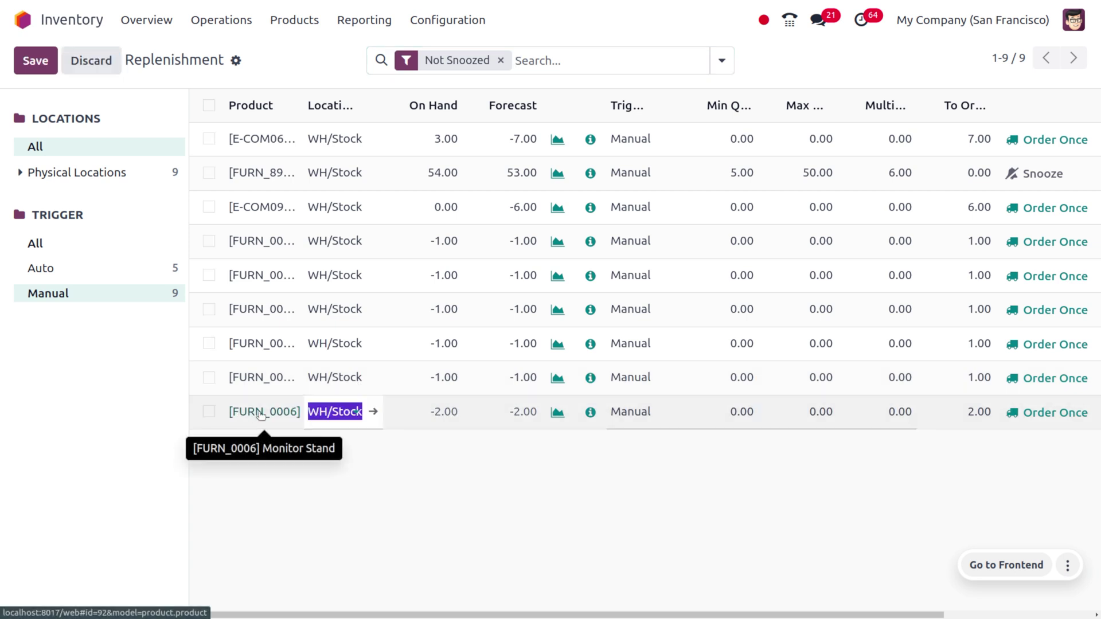
{"action": "left_click", "coordinate": [262, 417]}
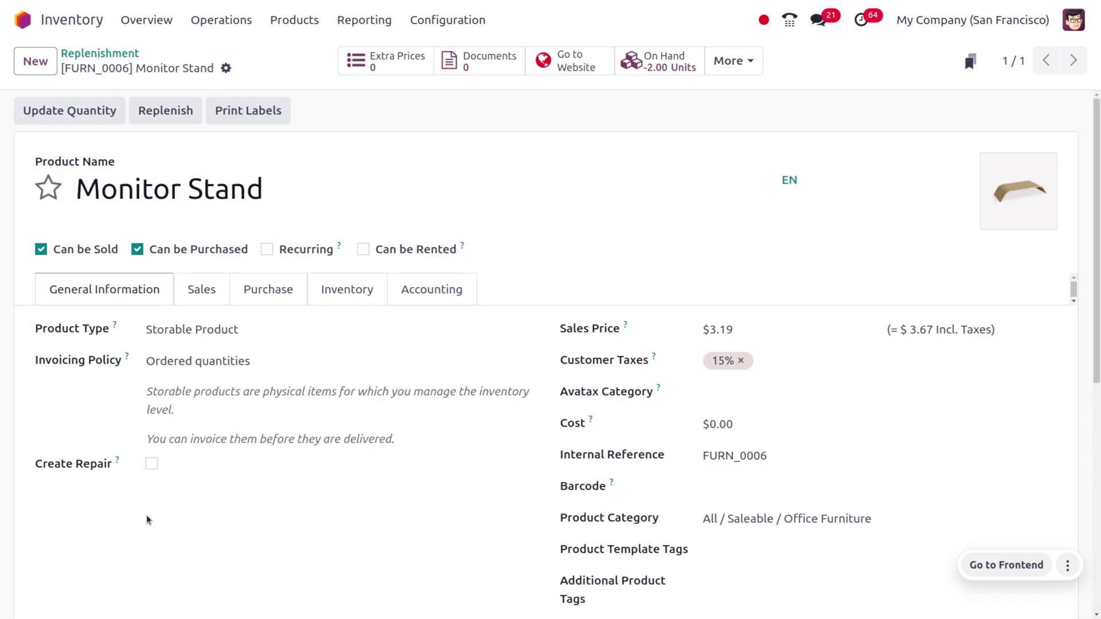
{"action": "left_click", "coordinate": [261, 300]}
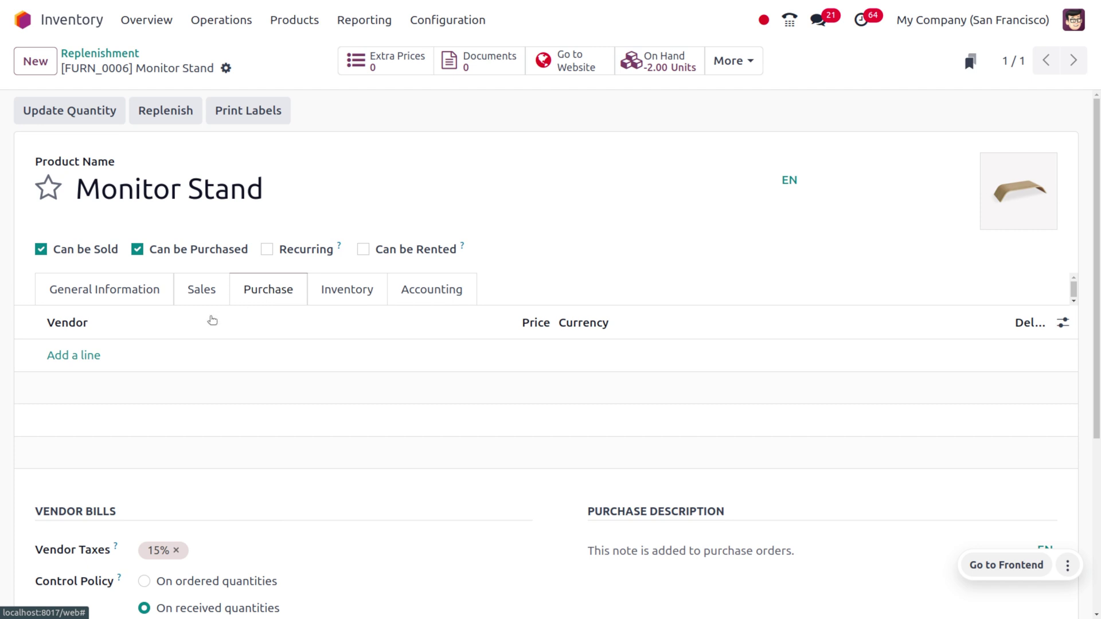
{"action": "left_click", "coordinate": [66, 356]}
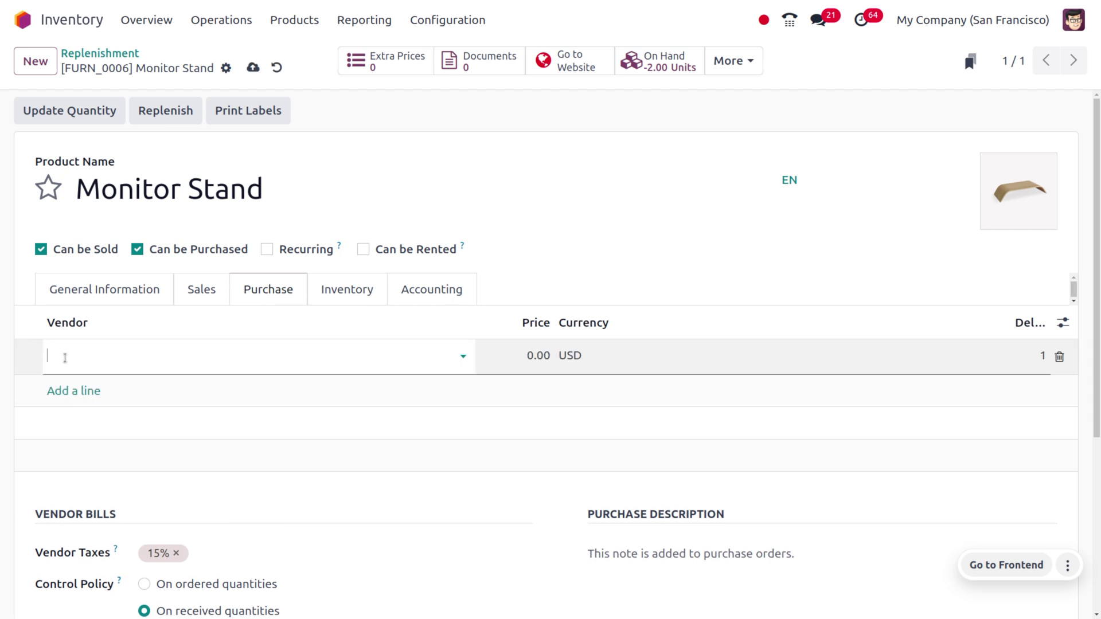
{"action": "left_click", "coordinate": [65, 357]}
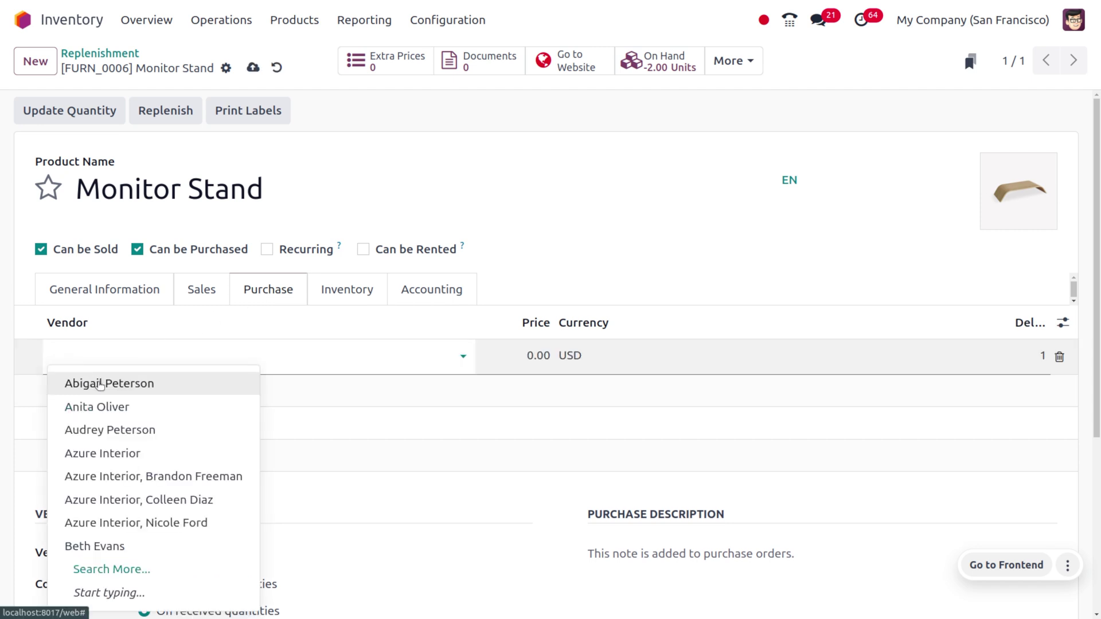
{"action": "left_click", "coordinate": [101, 385]}
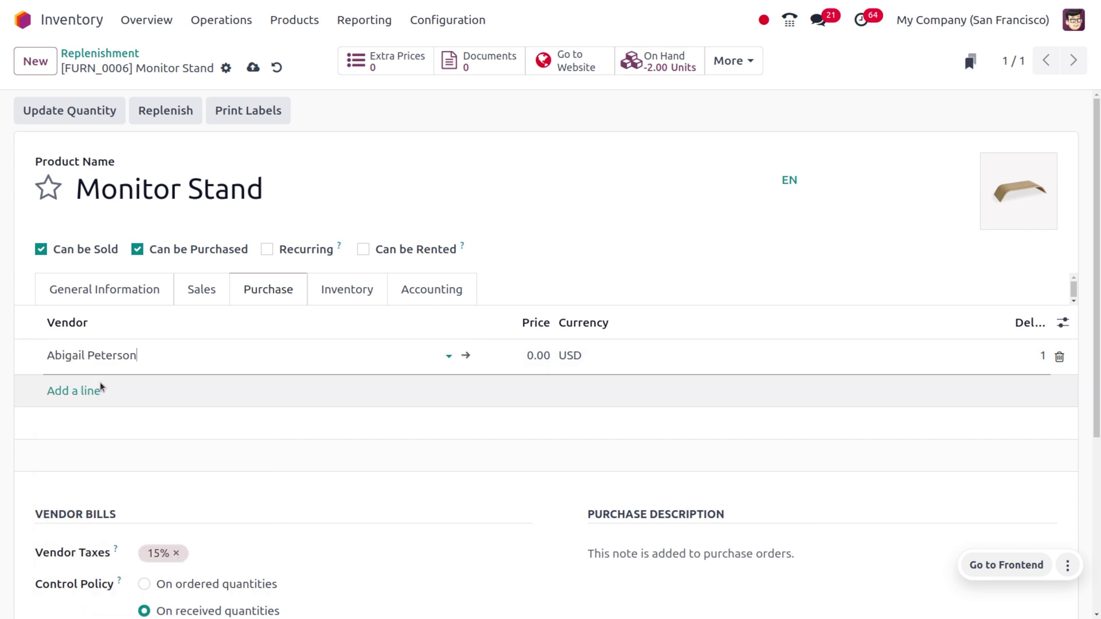
{"action": "left_click", "coordinate": [58, 395]}
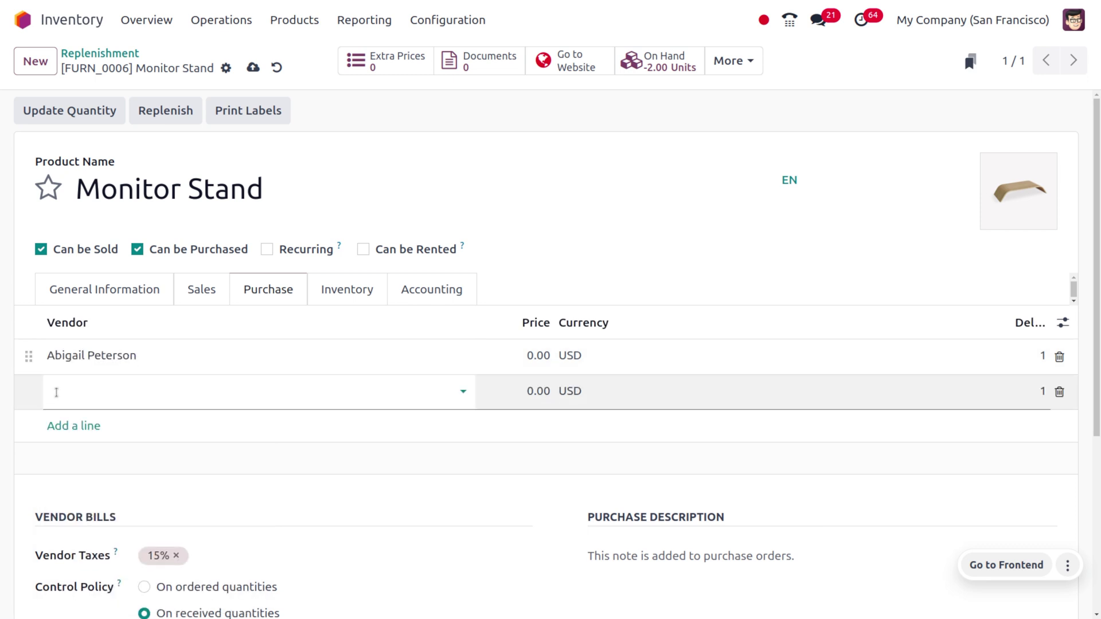
{"action": "left_click", "coordinate": [58, 393]}
{"action": "left_click", "coordinate": [109, 317]}
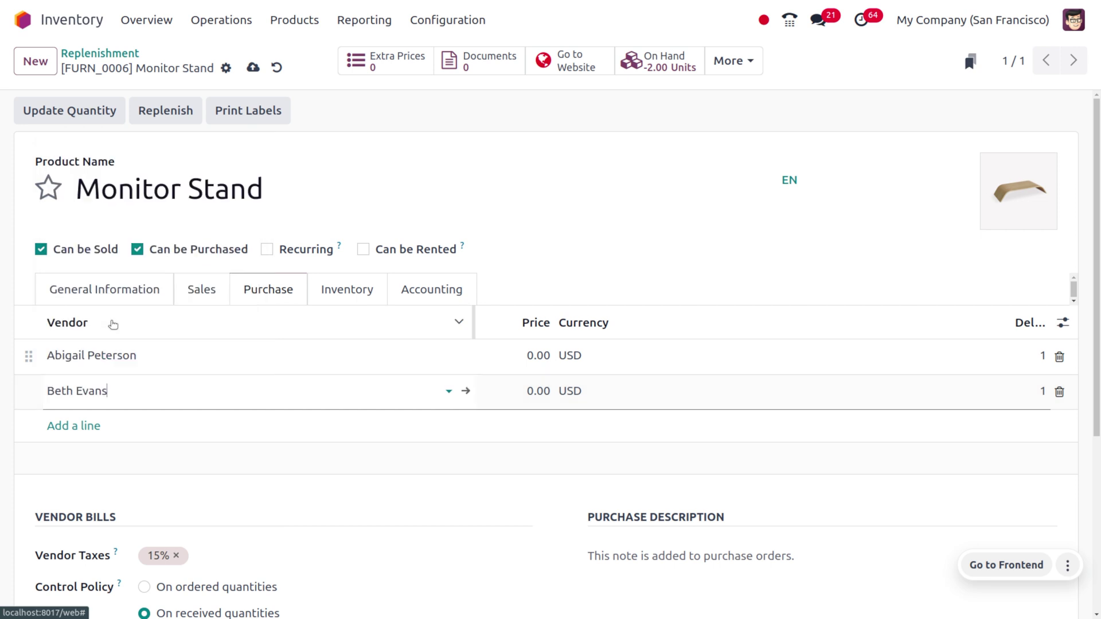
Set the Monitor Stand's cost to 3 in its general information
{"action": "left_click", "coordinate": [121, 292]}
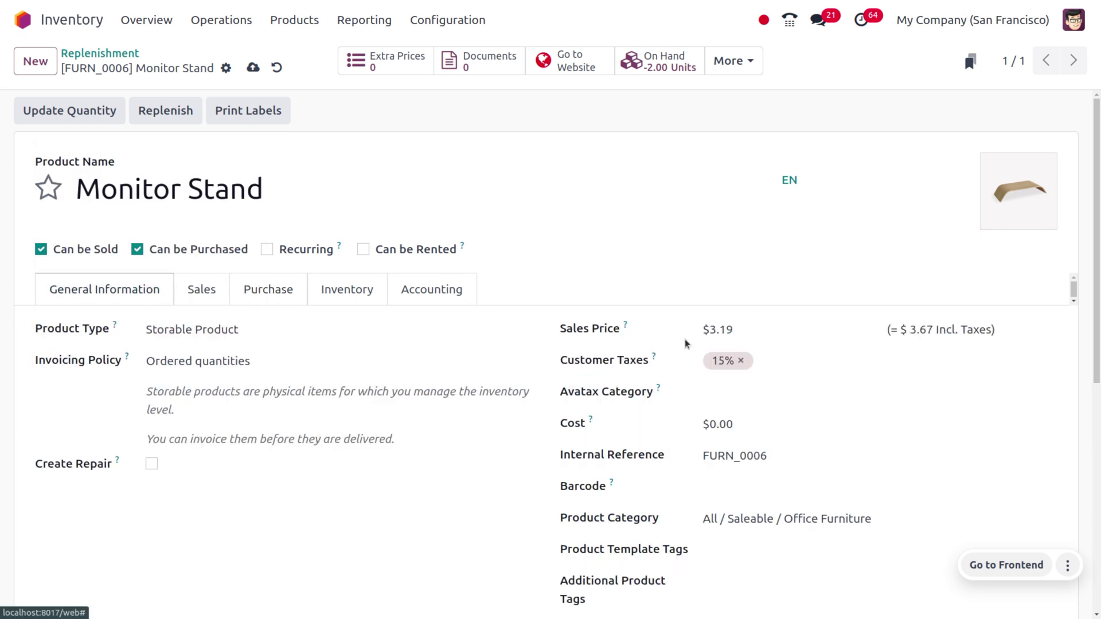
{"action": "left_click", "coordinate": [739, 424]}
{"action": "key", "text": "BackSpace"}
{"action": "type", "text": "3"}
Set the first vendor's price to 2.88, the second's price to 2.00 with delivery lead time 0, and save the product
{"action": "left_click", "coordinate": [273, 295]}
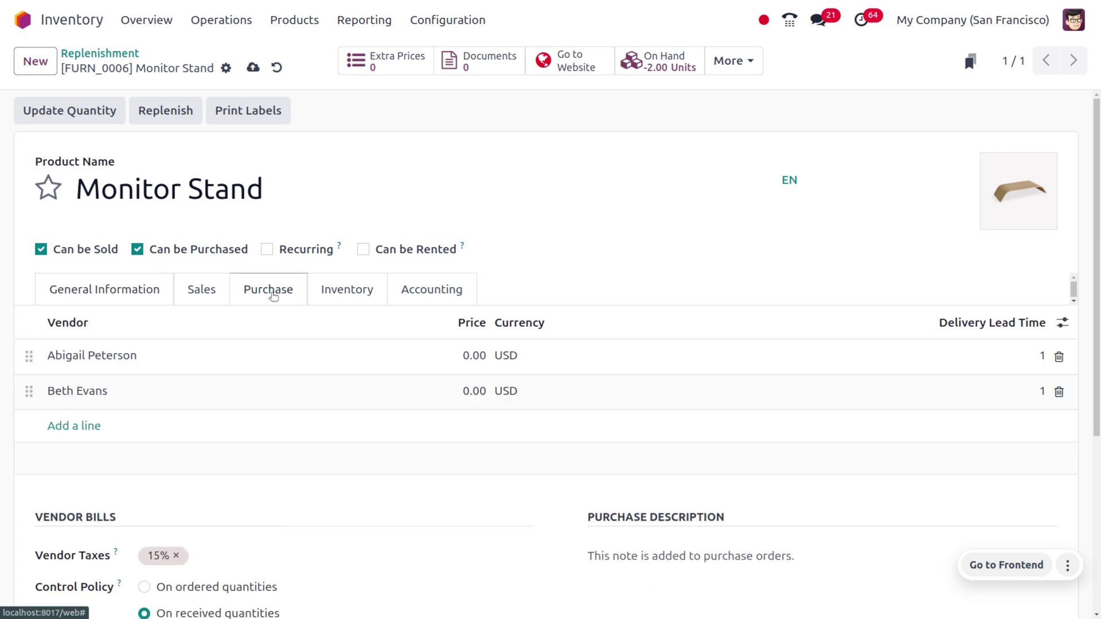
{"action": "left_click", "coordinate": [470, 357]}
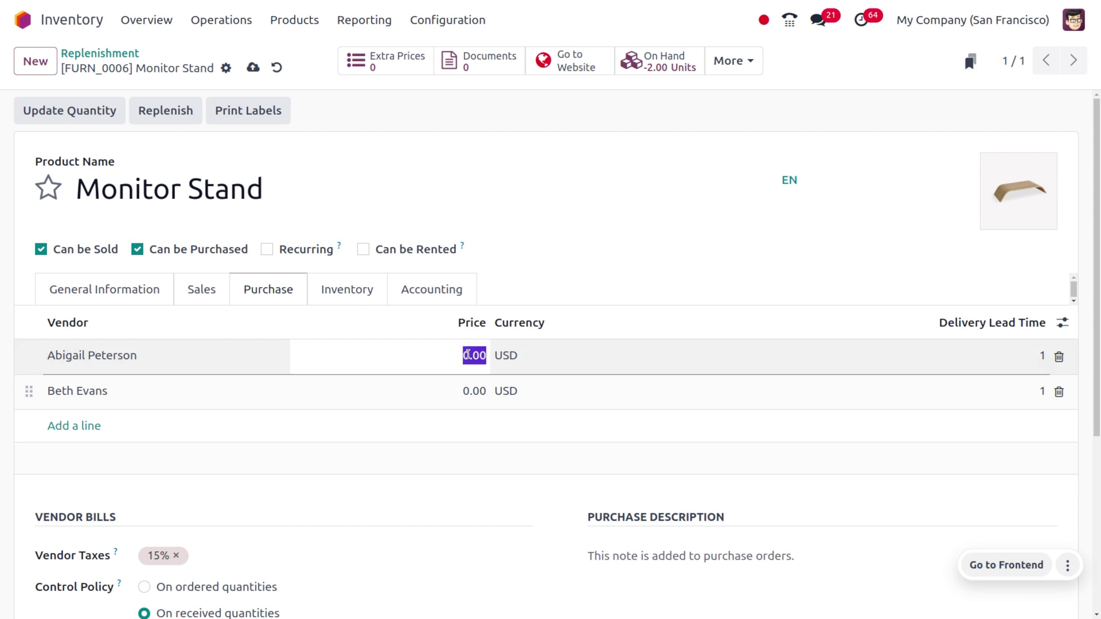
{"action": "type", "text": "2.88"}
{"action": "left_click", "coordinate": [480, 395]}
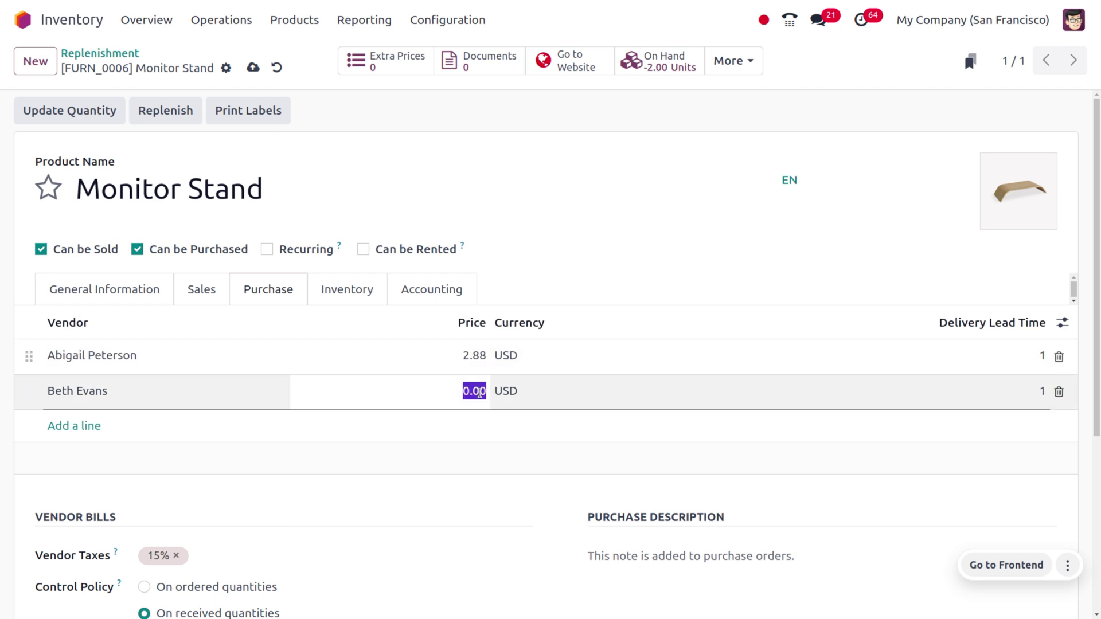
{"action": "key", "text": "BackSpace"}
{"action": "type", "text": "2"}
{"action": "left_click", "coordinate": [1038, 390]}
{"action": "type", "text": "0"}
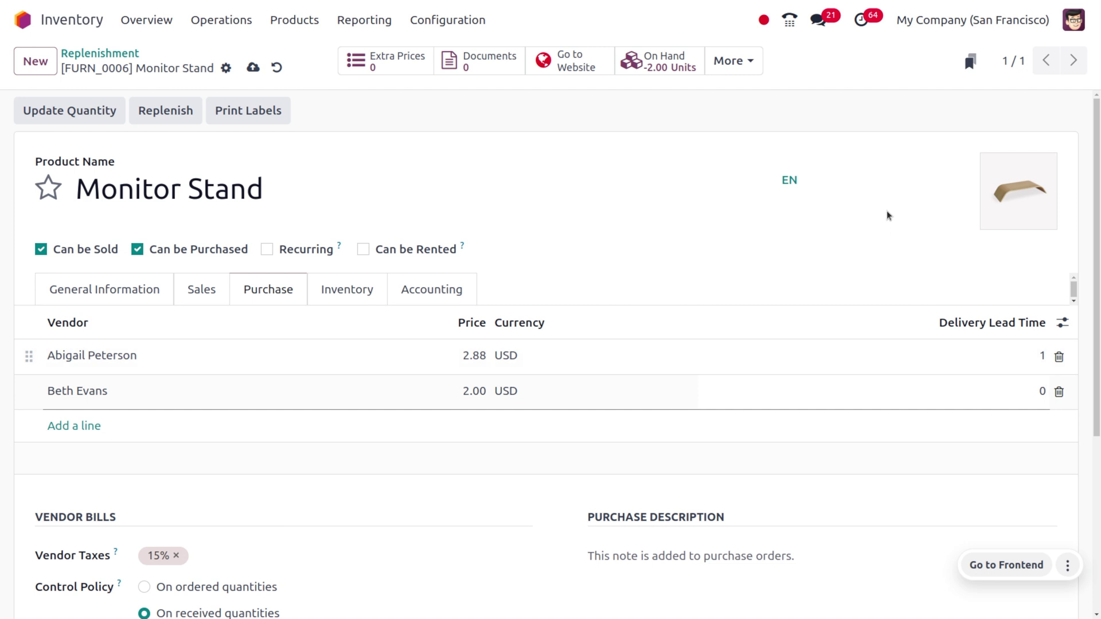
{"action": "left_click", "coordinate": [920, 168]}
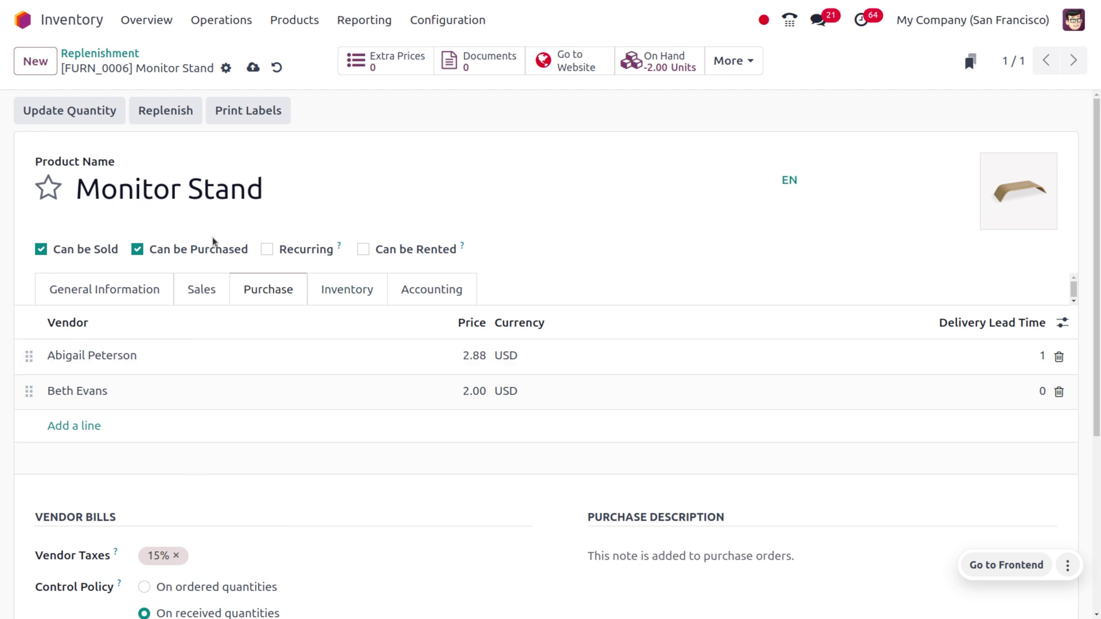
{"action": "left_click", "coordinate": [253, 67]}
{"action": "left_click", "coordinate": [717, 73]}
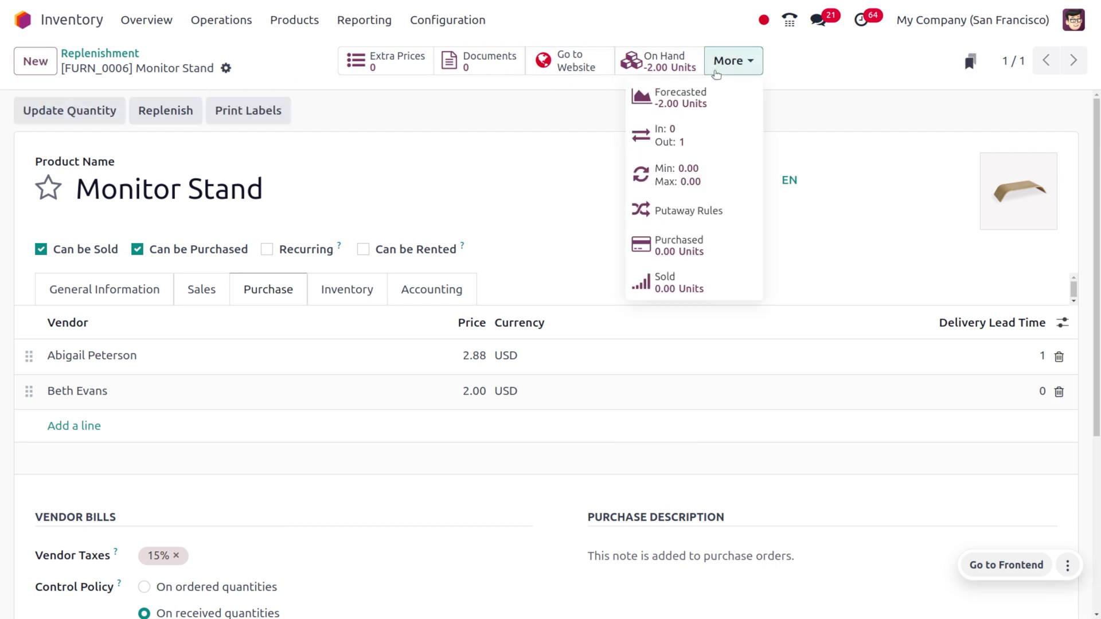
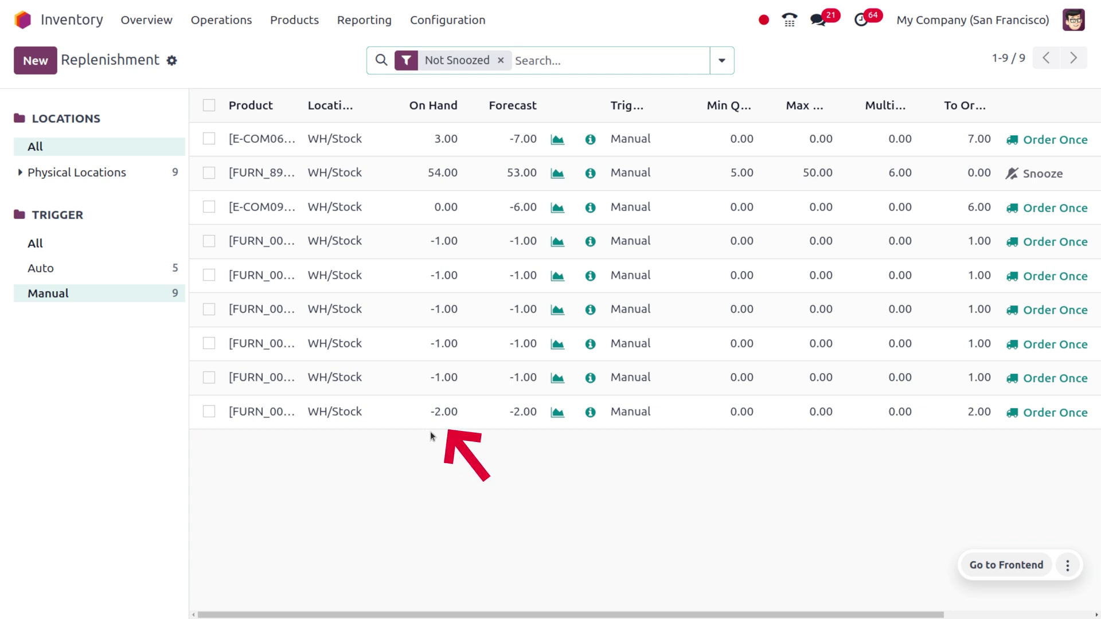
In the Replenishment list, set the Monitor Stand rule's minimum quantity to 5 and maximum quantity to 30
{"action": "left_click", "coordinate": [753, 420]}
{"action": "type", "text": "5"}
{"action": "left_click", "coordinate": [766, 529]}
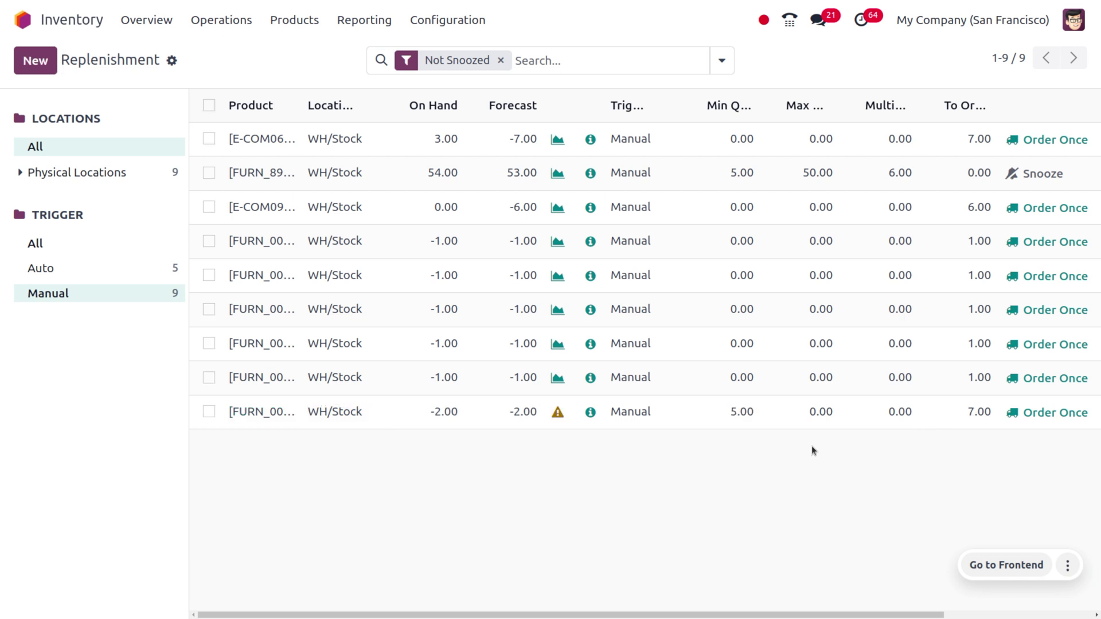
{"action": "left_click", "coordinate": [815, 414]}
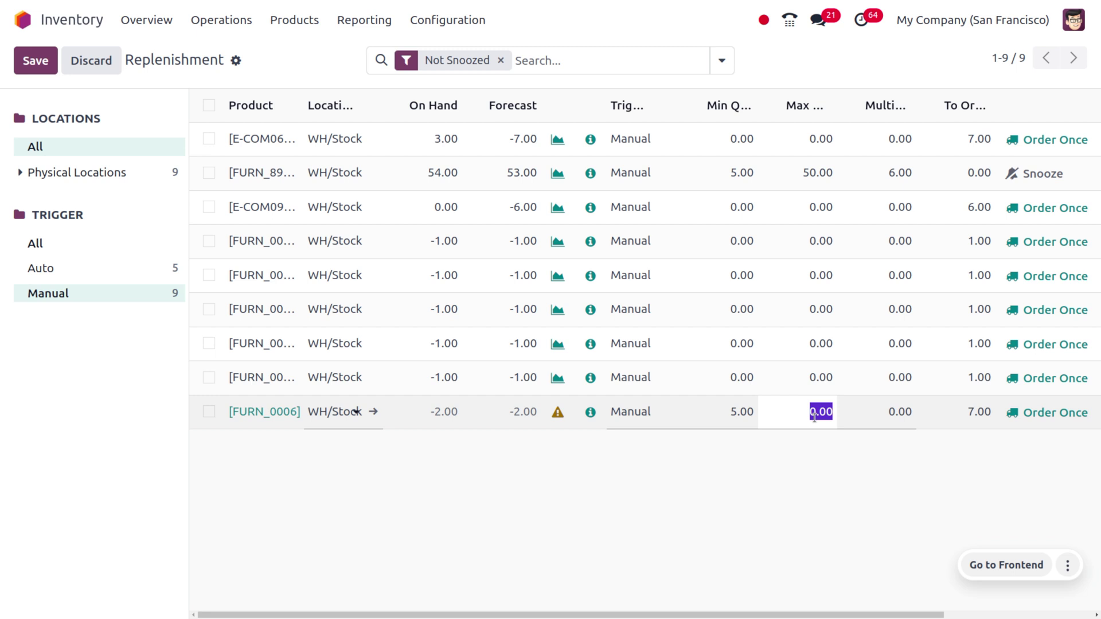
{"action": "type", "text": "30"}
{"action": "left_click", "coordinate": [852, 560]}
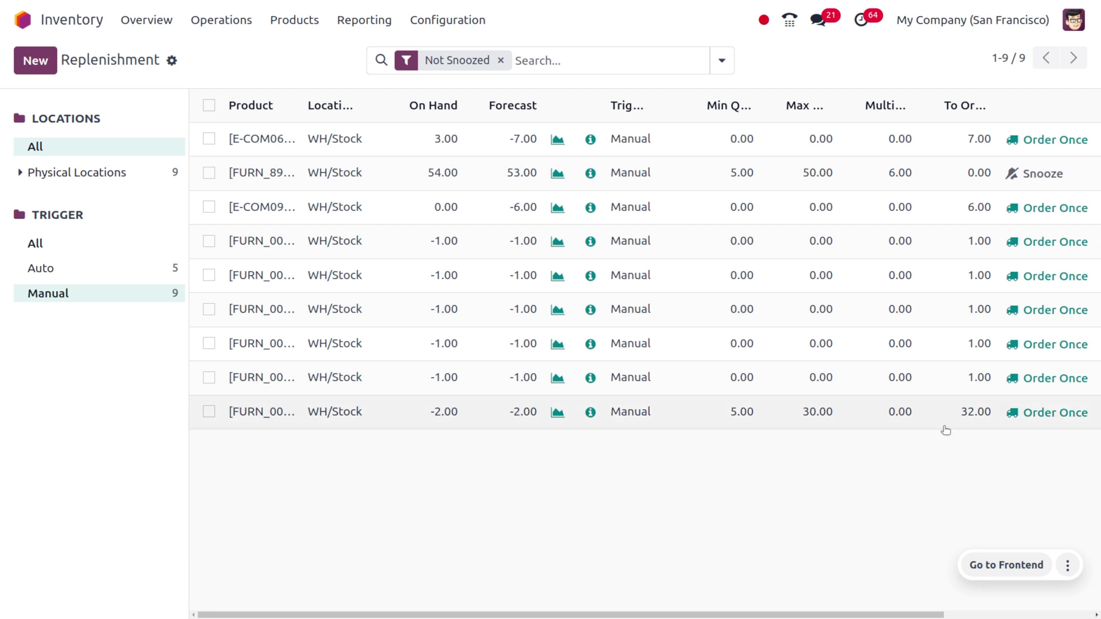
Review the Monitor Stand's replenishment information and set the 2.00 vendor with zero lead time as its supplier
{"action": "scroll", "coordinate": [946, 430], "scroll_direction": "right", "scroll_amount": 3}
{"action": "scroll", "coordinate": [943, 427], "scroll_direction": "left", "scroll_amount": 2}
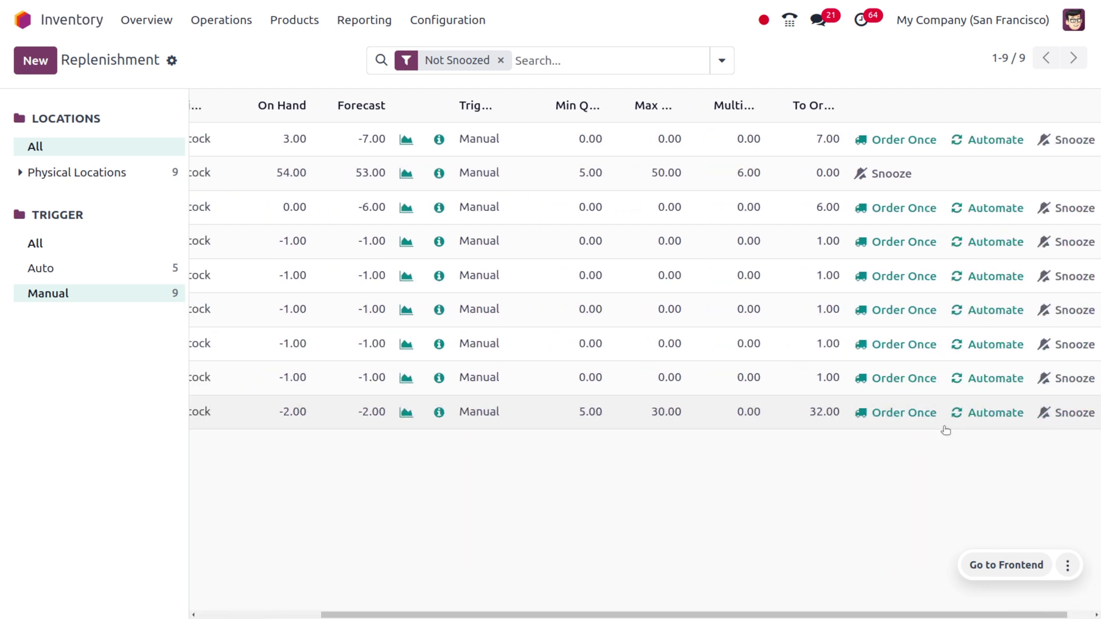
{"action": "left_click", "coordinate": [455, 412]}
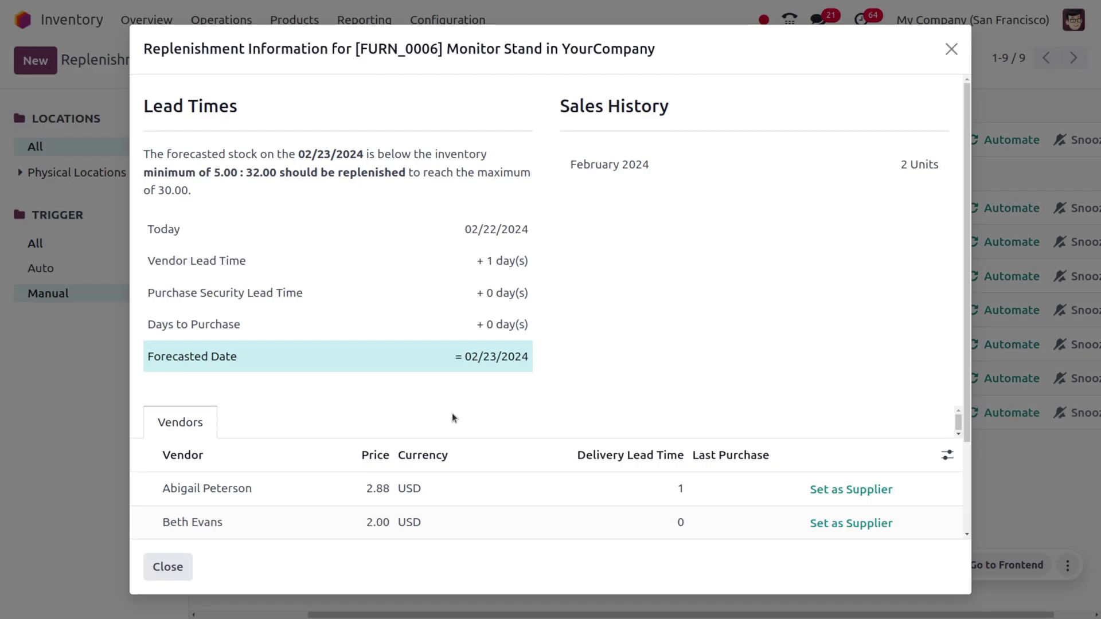
{"action": "scroll", "coordinate": [594, 328], "scroll_direction": "down", "scroll_amount": 2}
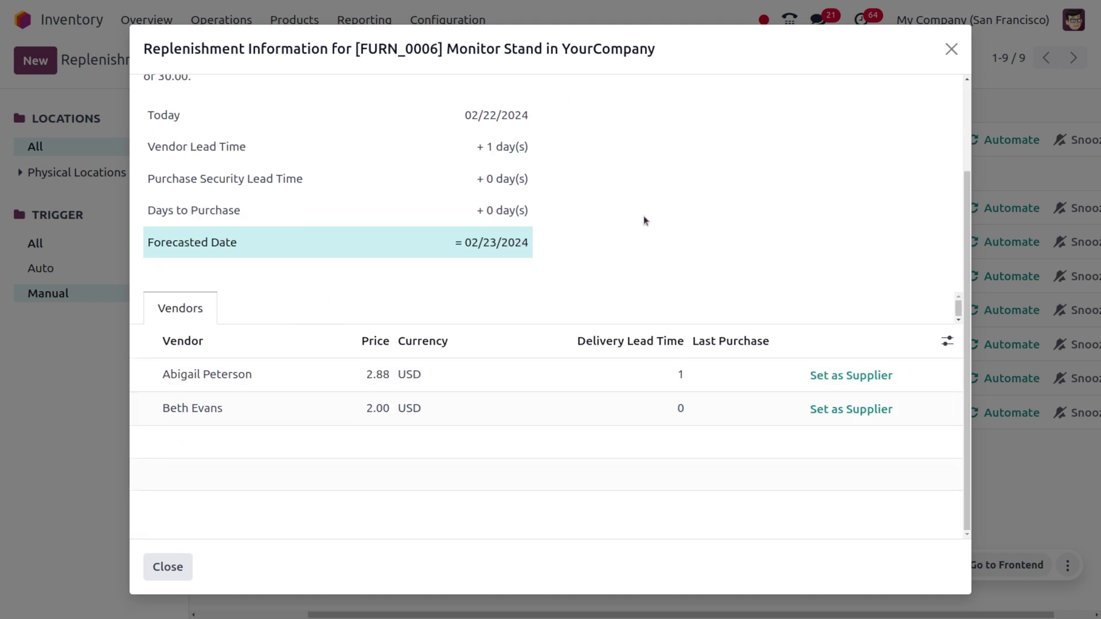
{"action": "scroll", "coordinate": [644, 221], "scroll_direction": "up", "scroll_amount": 1}
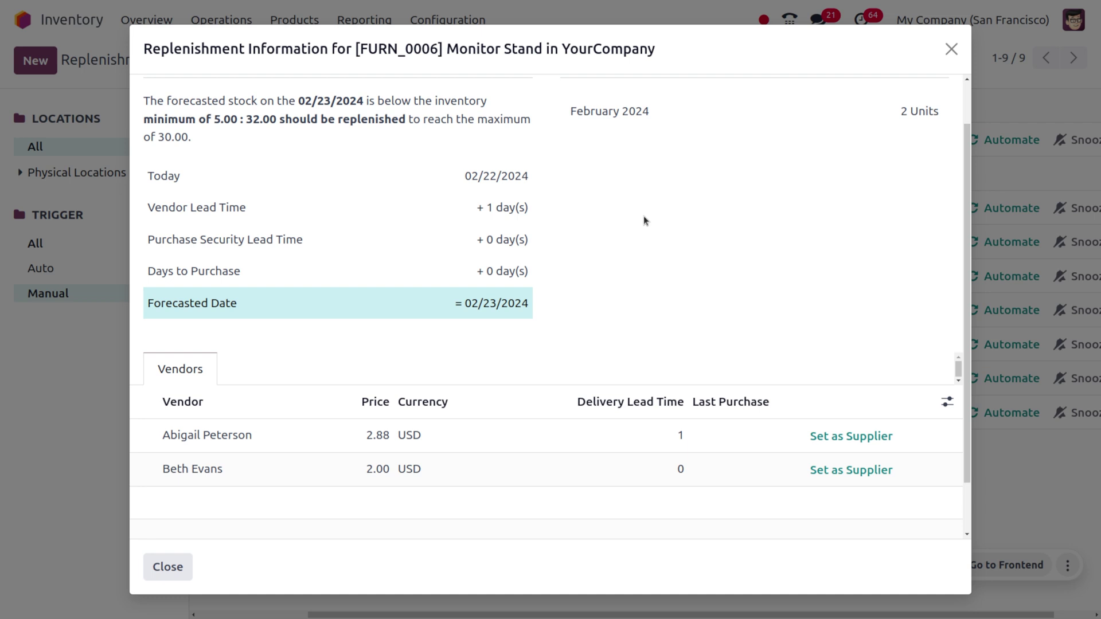
{"action": "left_click", "coordinate": [853, 472]}
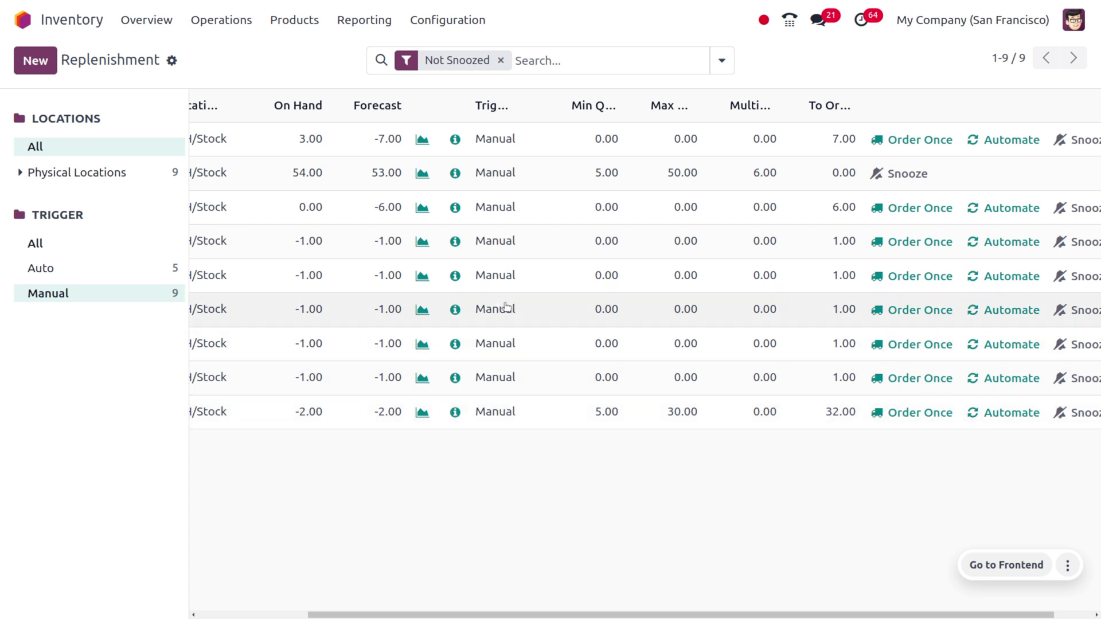
Select only the Monitor Stand rule and order its replenishment up to the maximum quantity
{"action": "scroll", "coordinate": [206, 412], "scroll_direction": "left", "scroll_amount": 4}
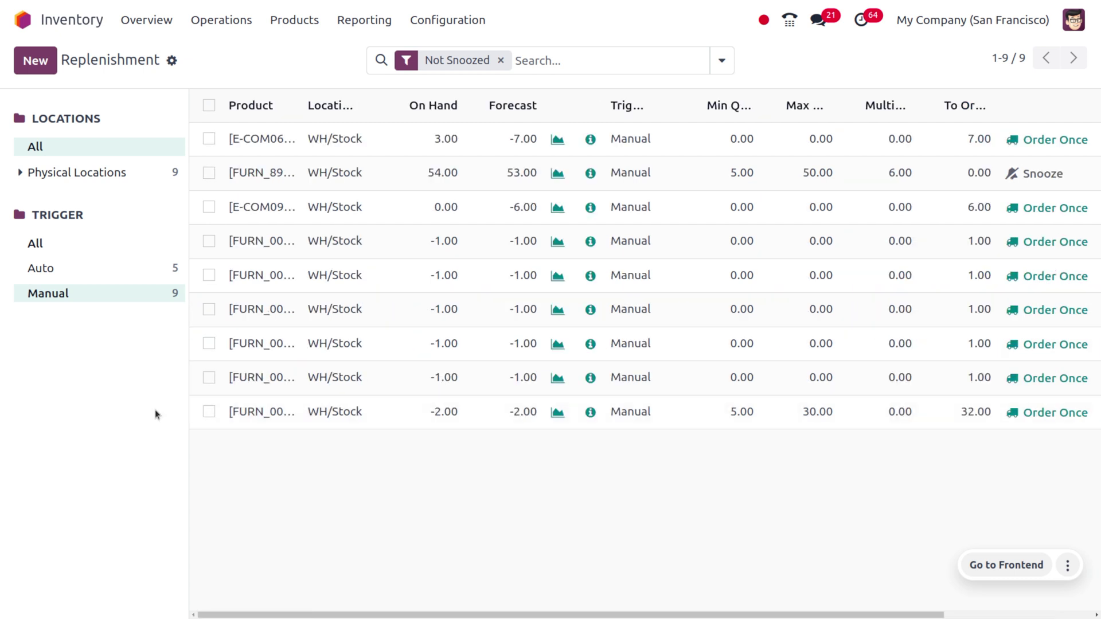
{"action": "left_click", "coordinate": [209, 411]}
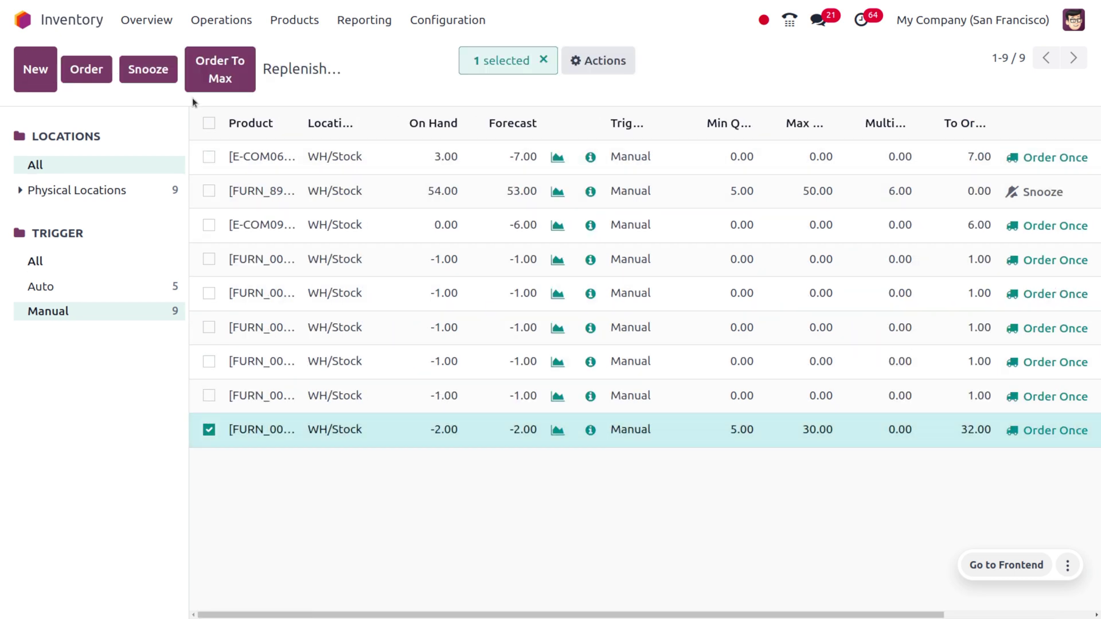
{"action": "left_click", "coordinate": [220, 77]}
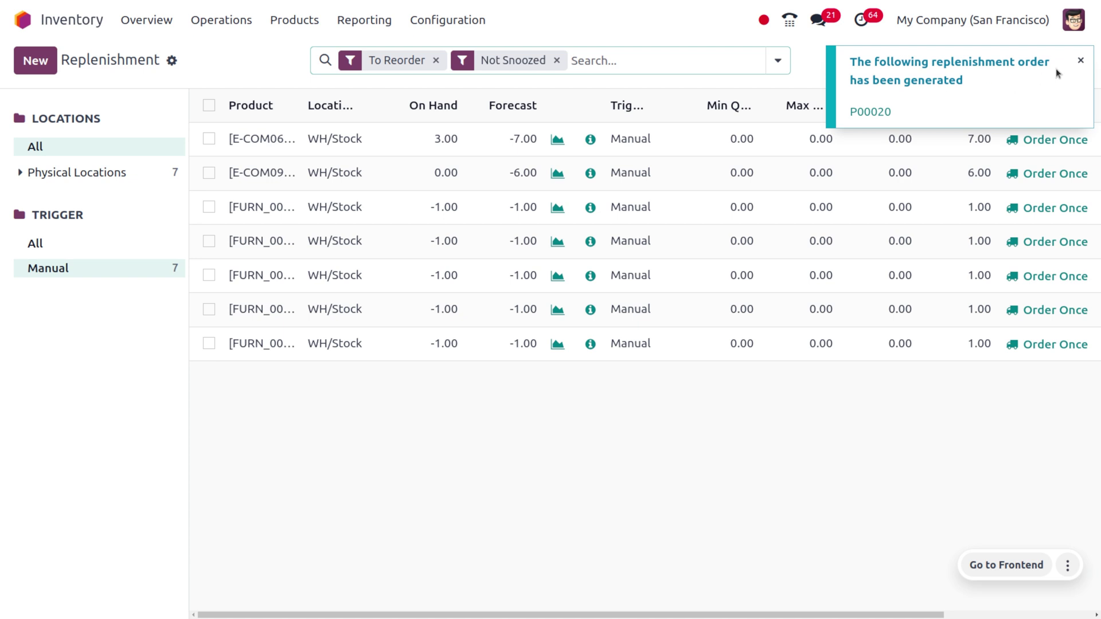
Switch to the Purchase app and open the newest request for quotation, generated for the Monitor Stand replenishment
{"action": "left_click", "coordinate": [19, 21]}
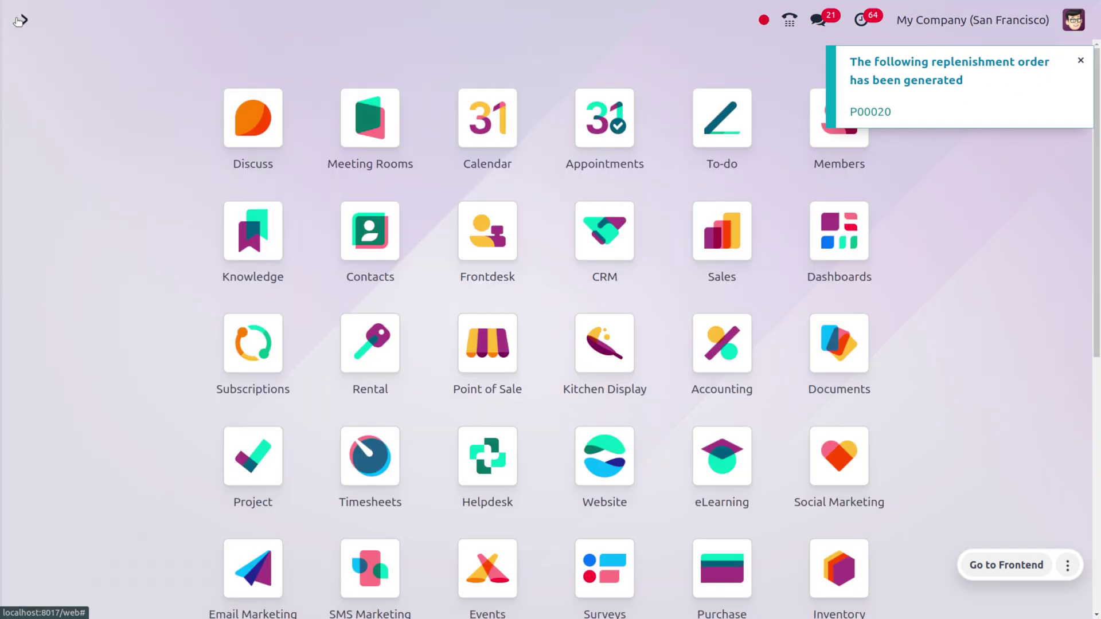
{"action": "type", "text": "pu"}
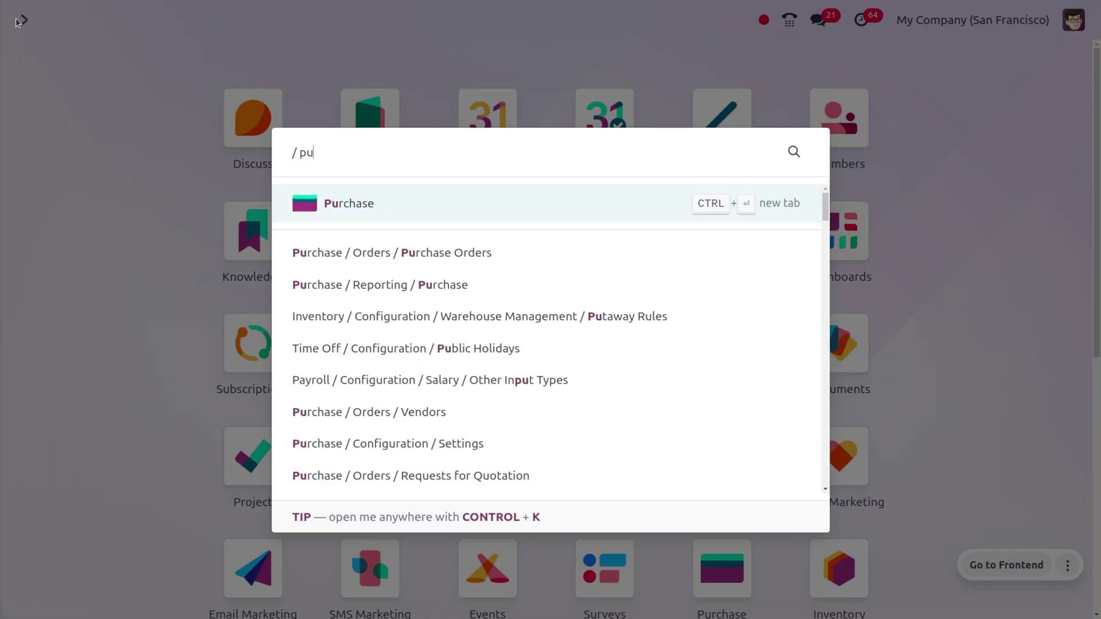
{"action": "key", "text": "Return"}
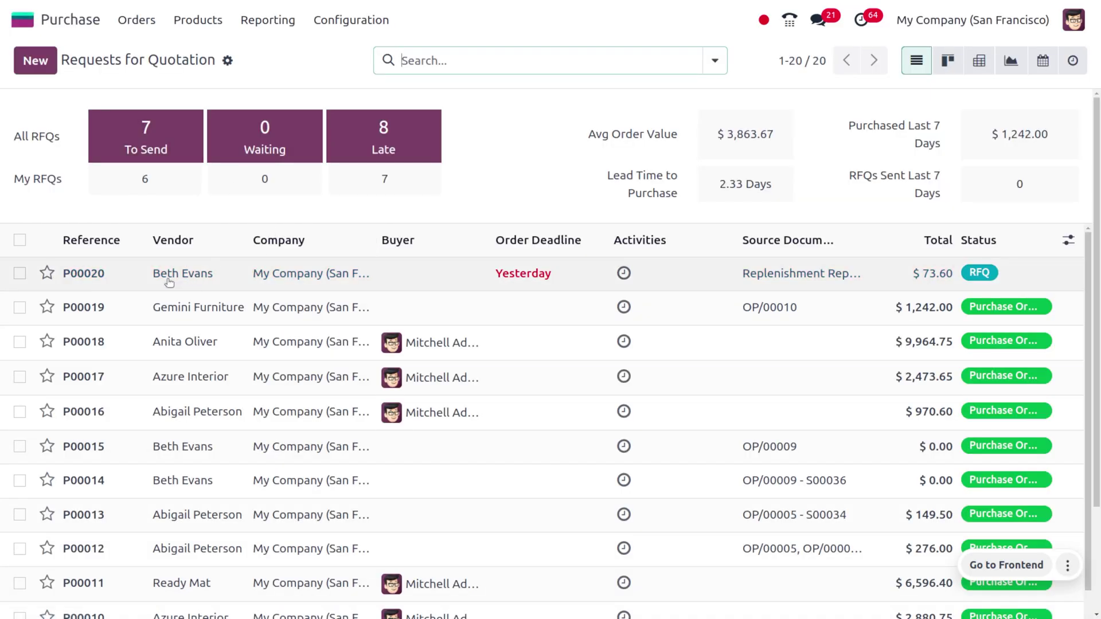
{"action": "left_click", "coordinate": [170, 281]}
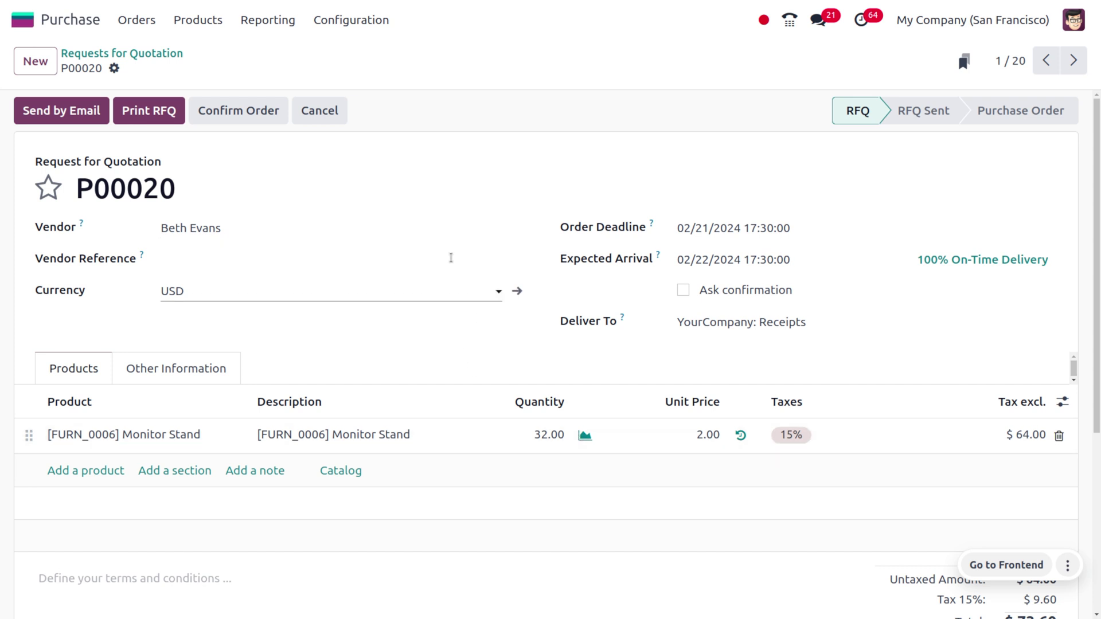
Confirm the Monitor Stand order and validate the receipt of its units
{"action": "left_click", "coordinate": [246, 122]}
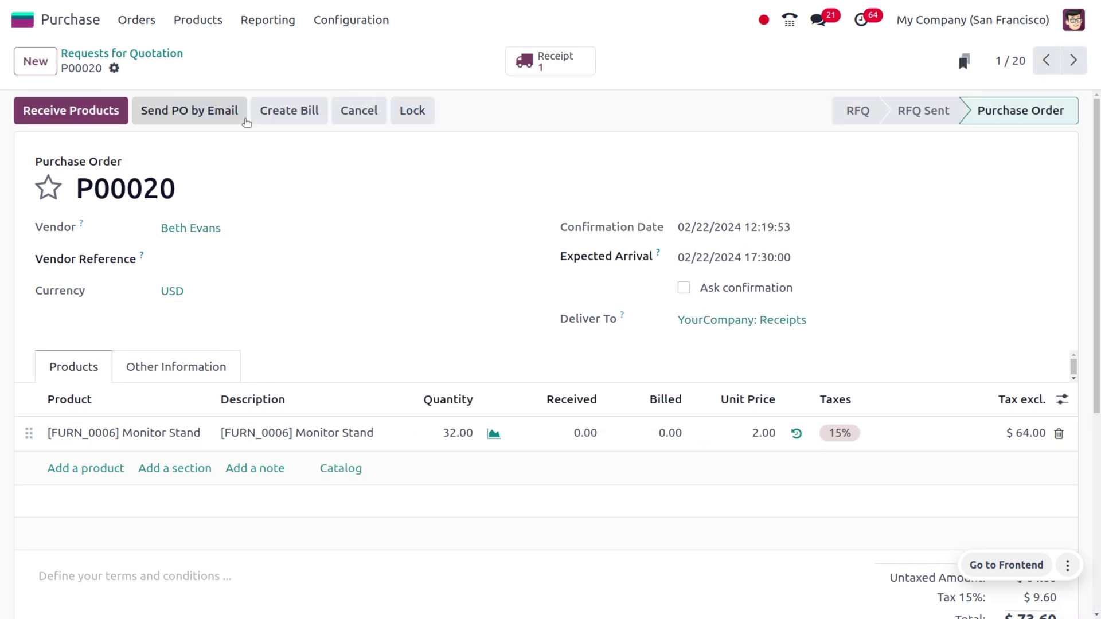
{"action": "left_click", "coordinate": [72, 112]}
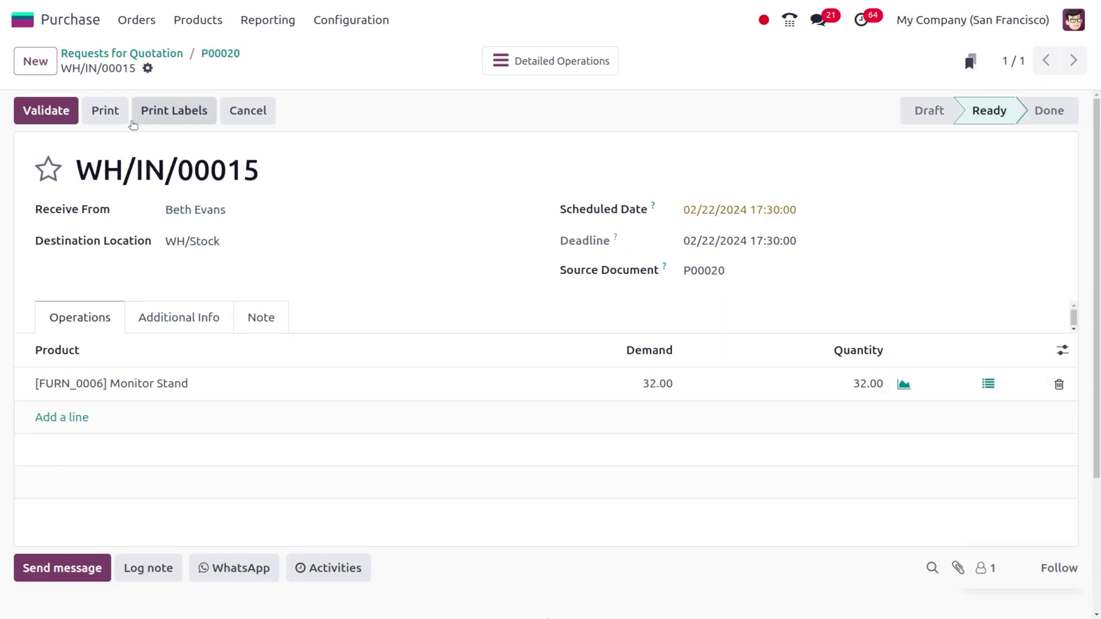
{"action": "left_click", "coordinate": [41, 109]}
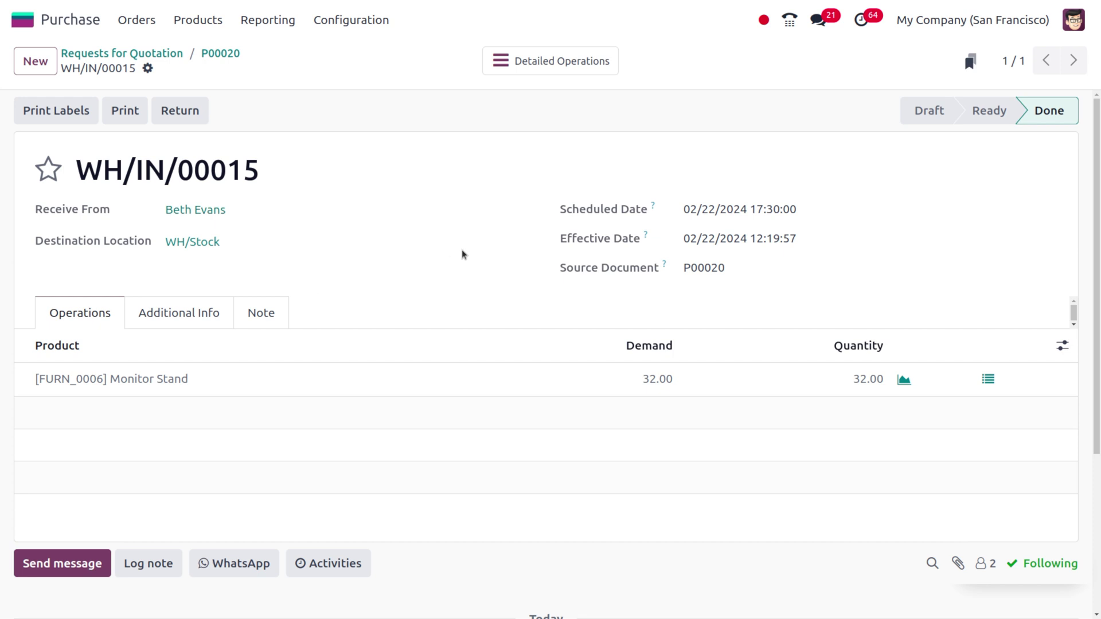
Open the Monitor Stand product from the receipt's stock move to check its on-hand quantity
{"action": "left_click", "coordinate": [124, 389]}
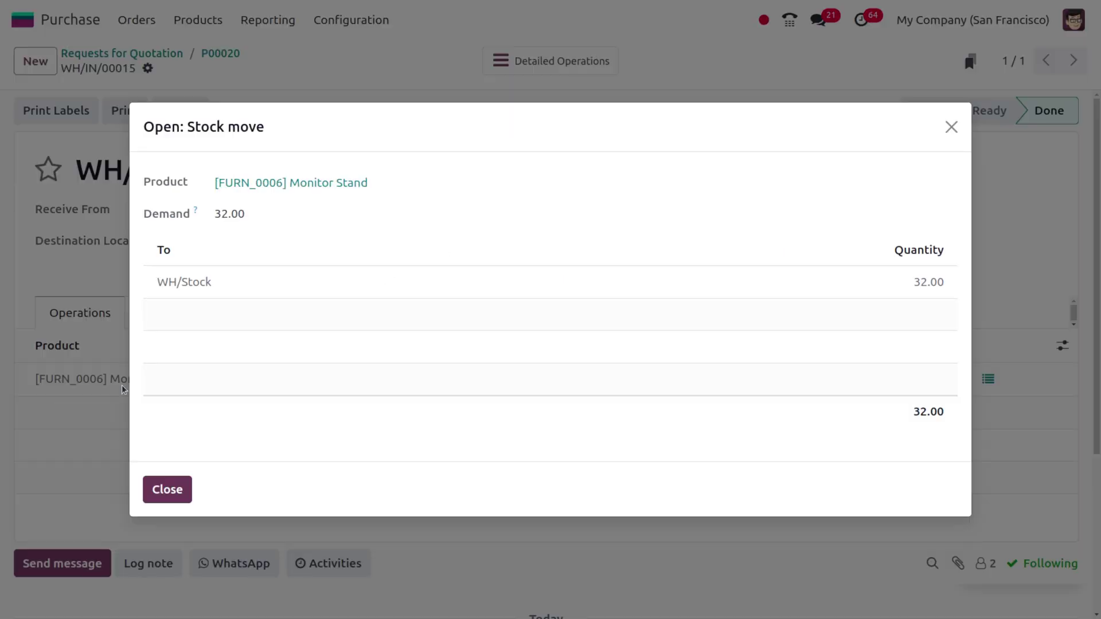
{"action": "left_click", "coordinate": [230, 184]}
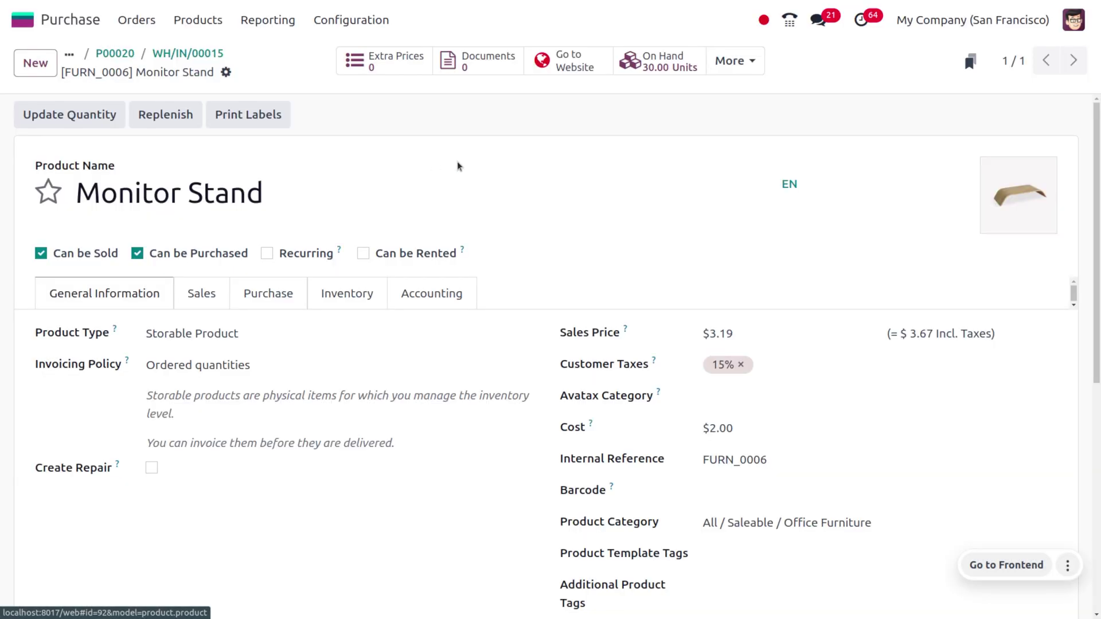